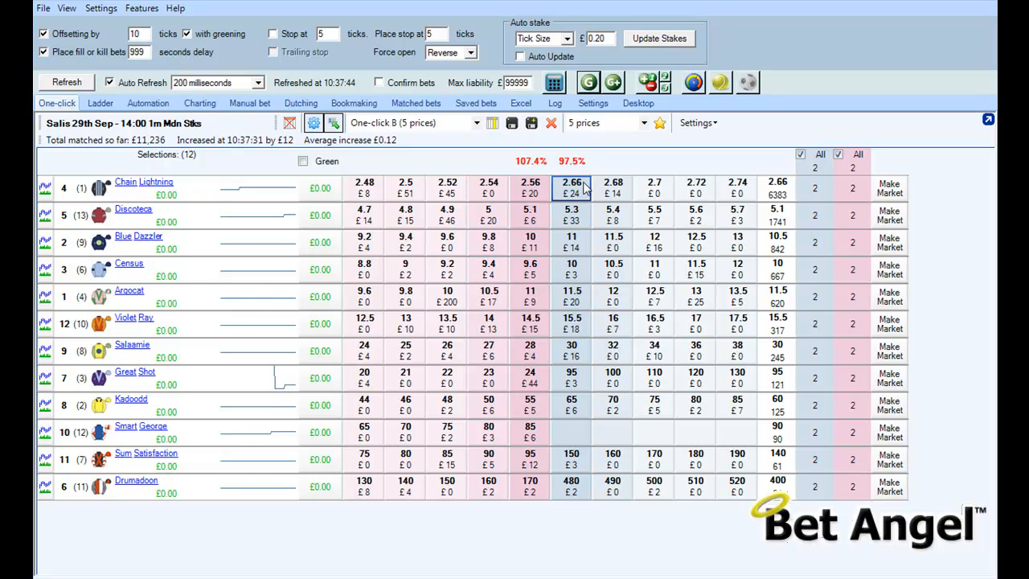
Step: Open Guardian and bring up its Excel workbook connection settings
{"action": "left_click", "coordinate": [588, 83]}
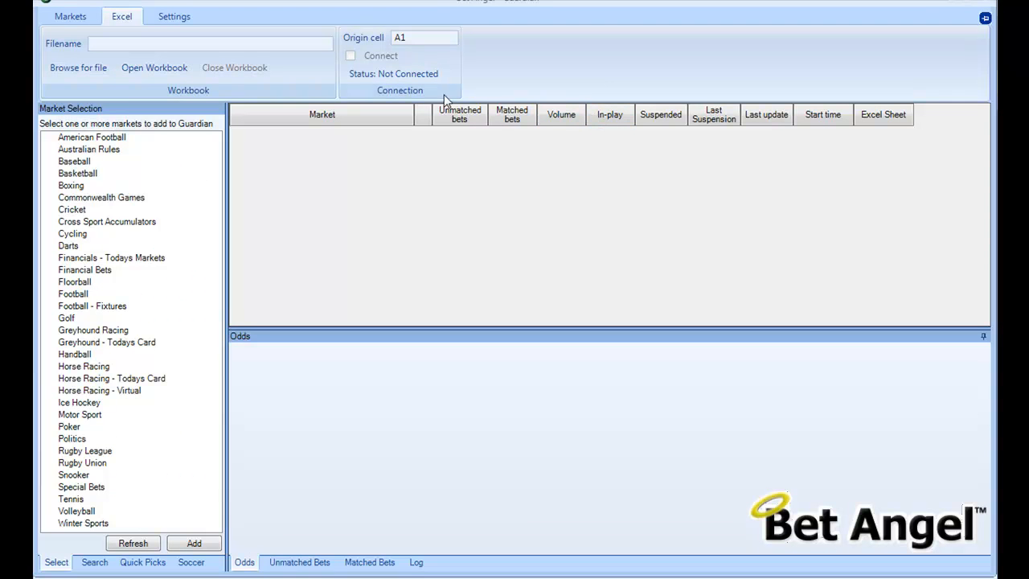
{"action": "left_click", "coordinate": [77, 20]}
{"action": "left_click", "coordinate": [125, 21]}
{"action": "left_click", "coordinate": [175, 18]}
{"action": "left_click", "coordinate": [71, 16]}
{"action": "left_click", "coordinate": [125, 20]}
Step: Load the BetAngel_Multiple template as Guardian's workbook and open it in Excel
{"action": "left_click", "coordinate": [77, 69]}
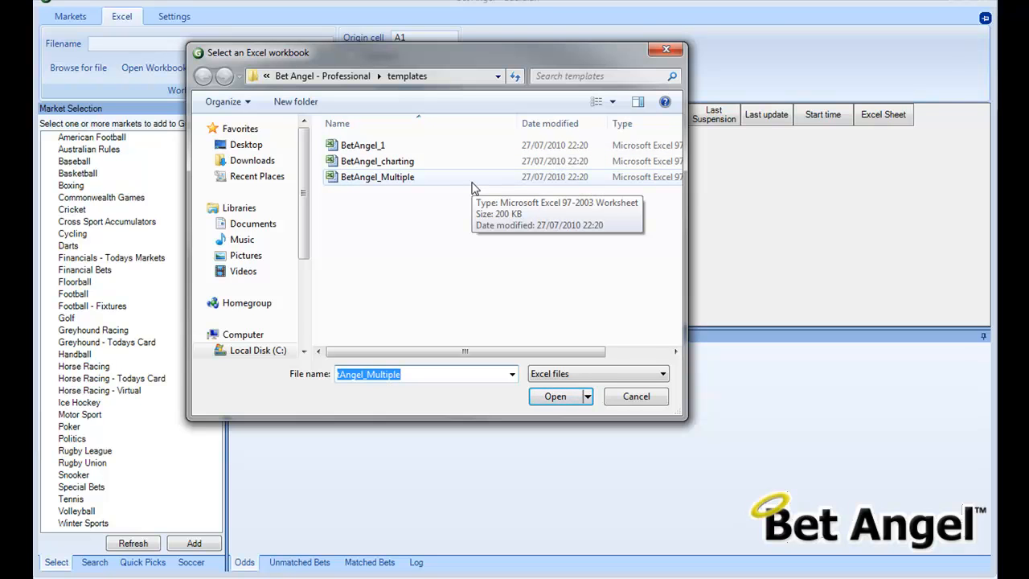
{"action": "left_click", "coordinate": [421, 166]}
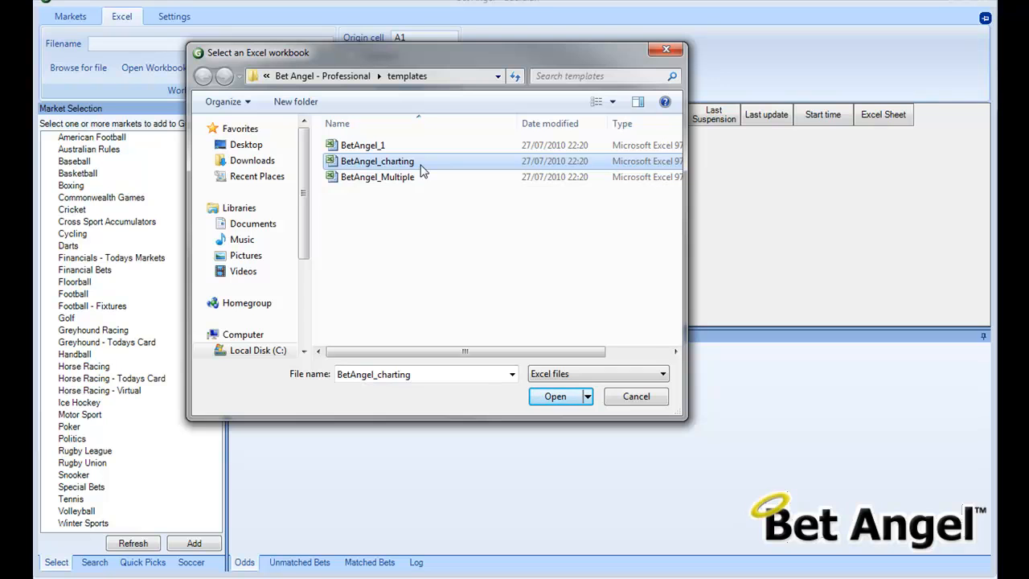
{"action": "left_click", "coordinate": [419, 179]}
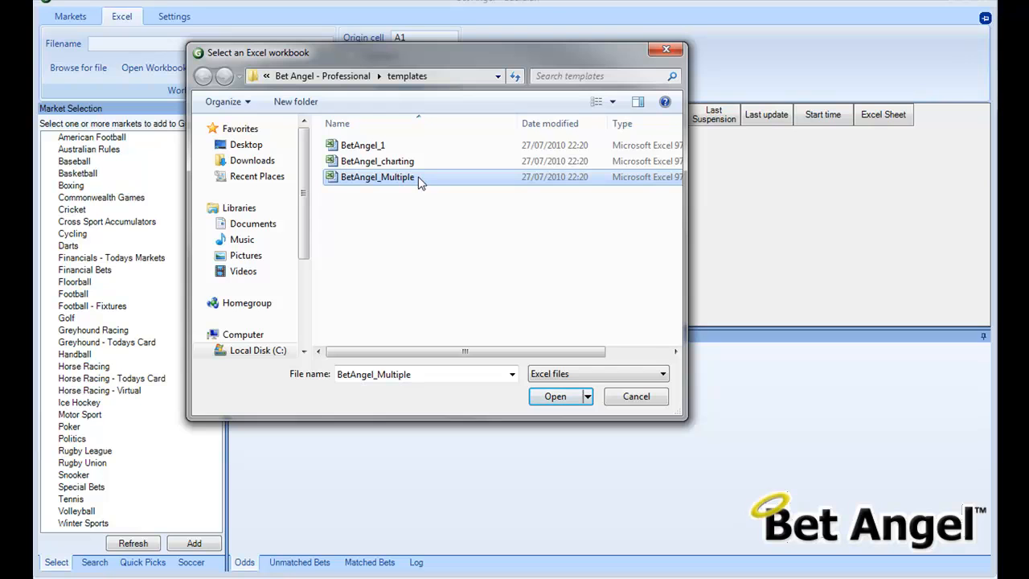
{"action": "double_click", "coordinate": [419, 180]}
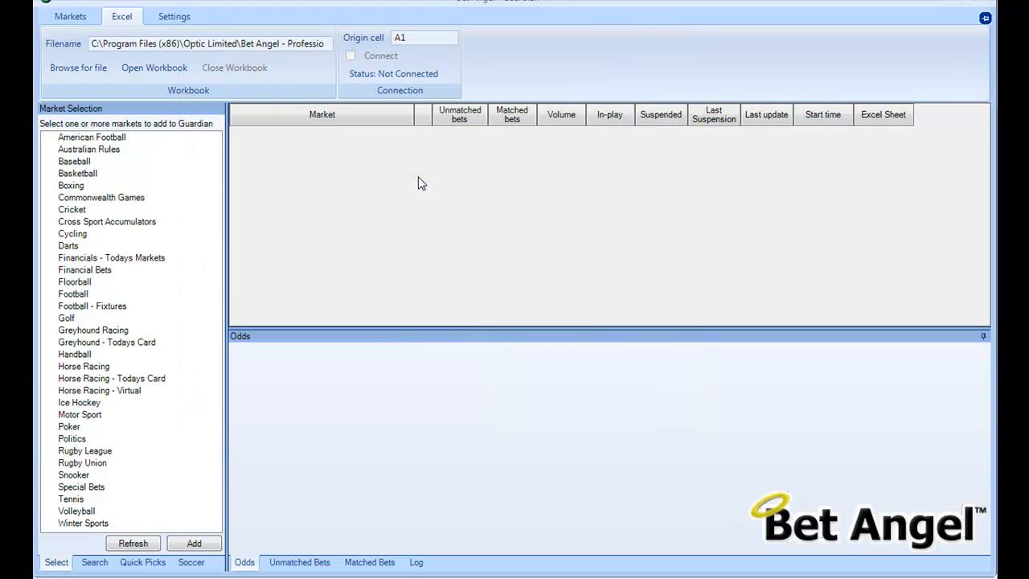
{"action": "left_click", "coordinate": [136, 69]}
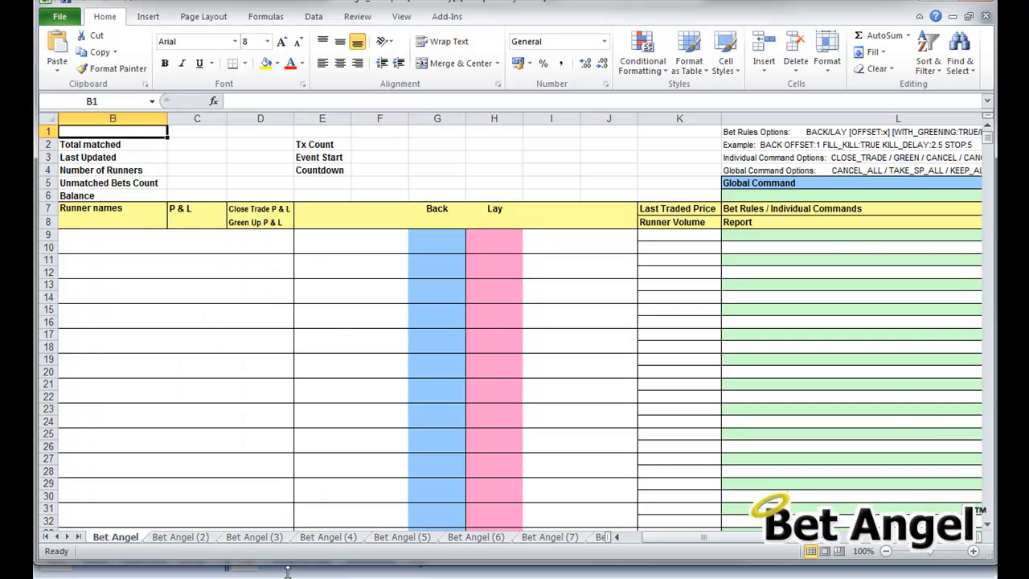
{"action": "left_click_drag", "start_coordinate": [288, 565], "coordinate": [291, 573]}
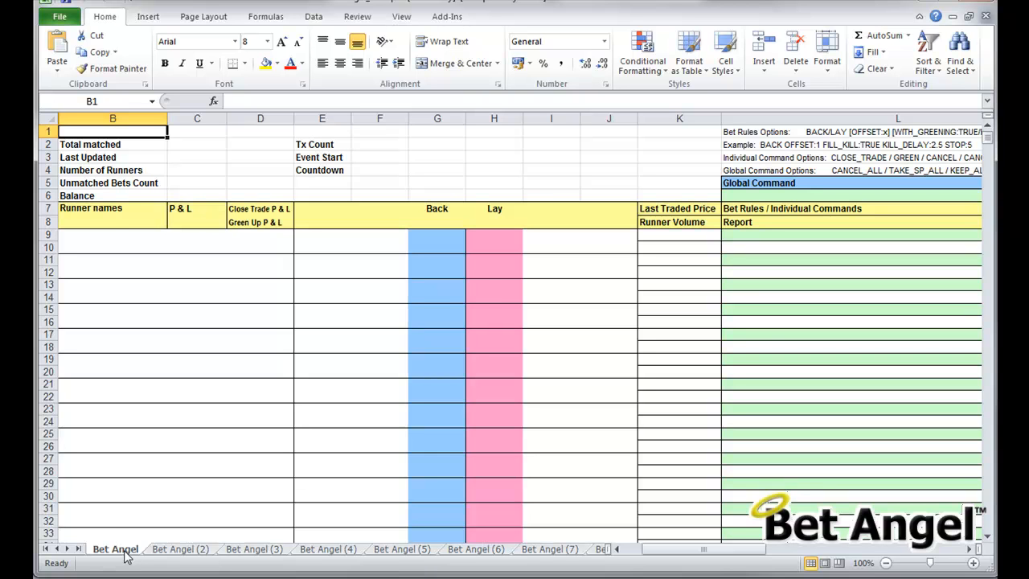
Step: Switch to the main Bet Angel window and view its own Excel connection settings
{"action": "key", "text": "alt+Tab"}
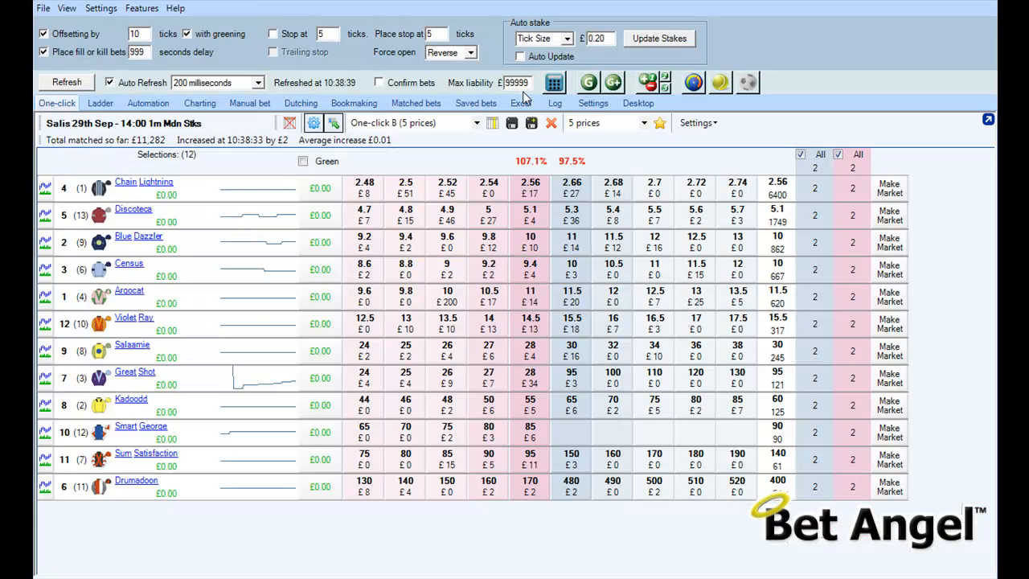
{"action": "left_click", "coordinate": [522, 107]}
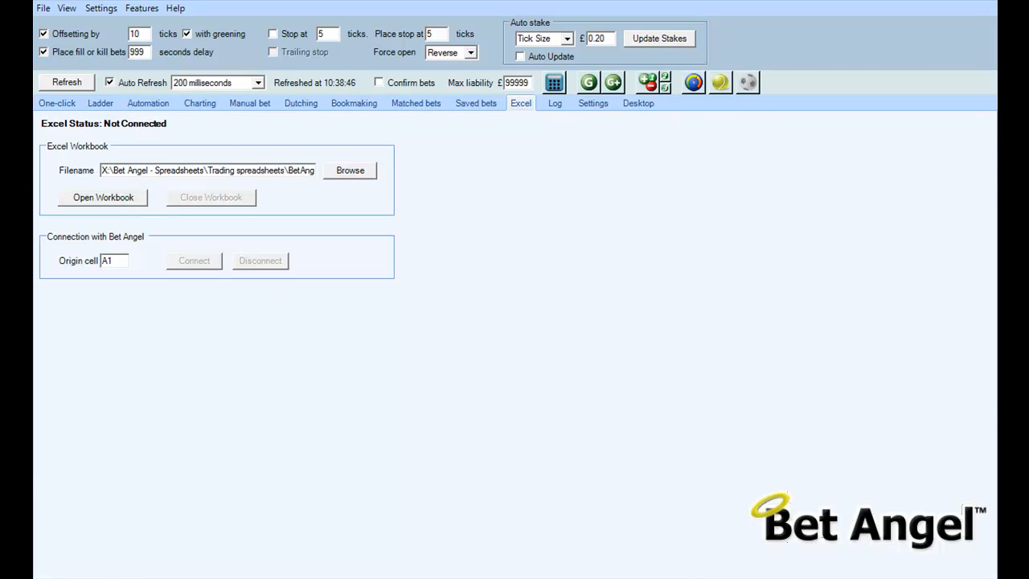
Step: Switch to the Excel workbook and look through its Bet Angel sheets up to the Blank sheet and back
{"action": "key", "text": "alt+Tab"}
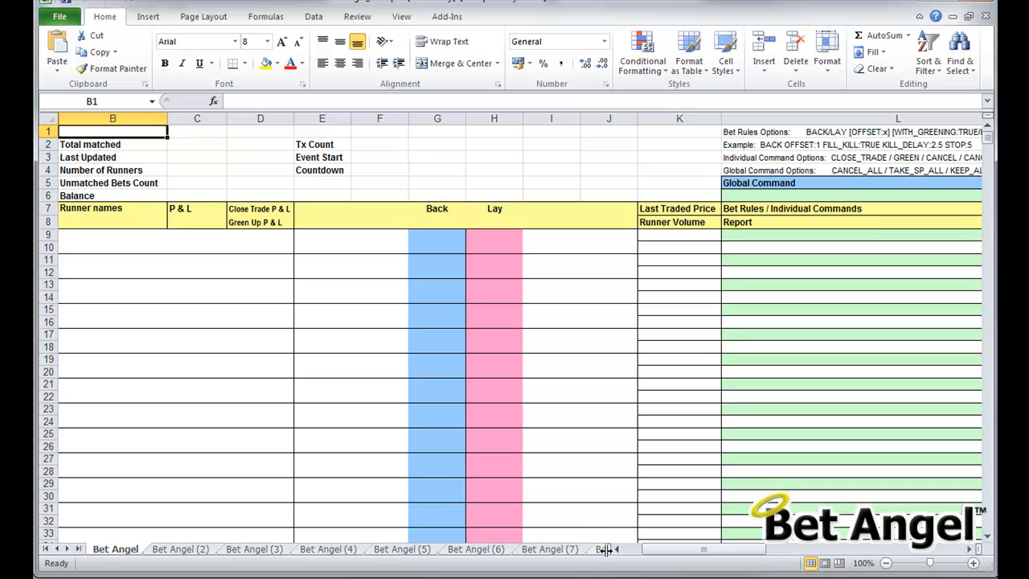
{"action": "mouse_move", "coordinate": [693, 551]}
{"action": "left_mouse_down"}
{"action": "mouse_move", "coordinate": [764, 552]}
{"action": "mouse_move", "coordinate": [690, 552]}
{"action": "left_mouse_up"}
{"action": "left_click", "coordinate": [69, 548]}
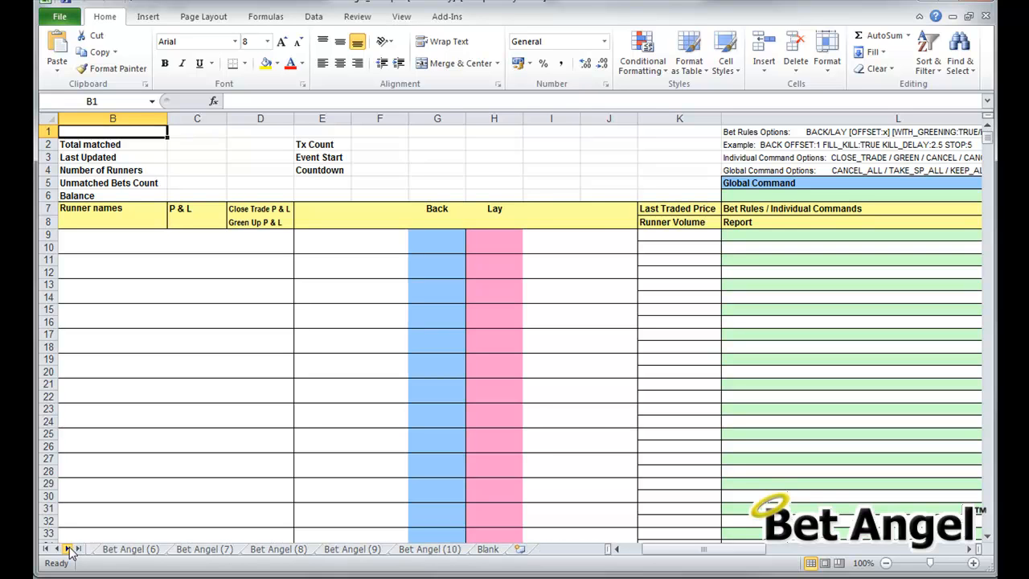
{"action": "left_click", "coordinate": [56, 549]}
{"action": "left_click", "coordinate": [57, 548]}
{"action": "left_click", "coordinate": [56, 548]}
{"action": "left_click", "coordinate": [56, 548]}
{"action": "left_click", "coordinate": [56, 548]}
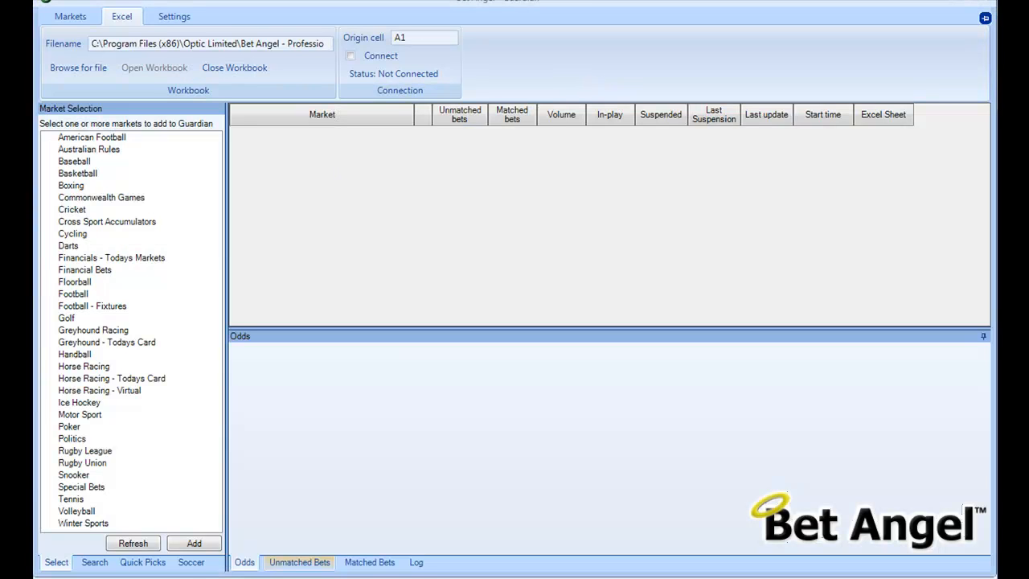
Step: In Guardian, search soccer fixtures supported by Soccer Mystic and add all Match Odds markets for 29 September
{"action": "left_click", "coordinate": [191, 562]}
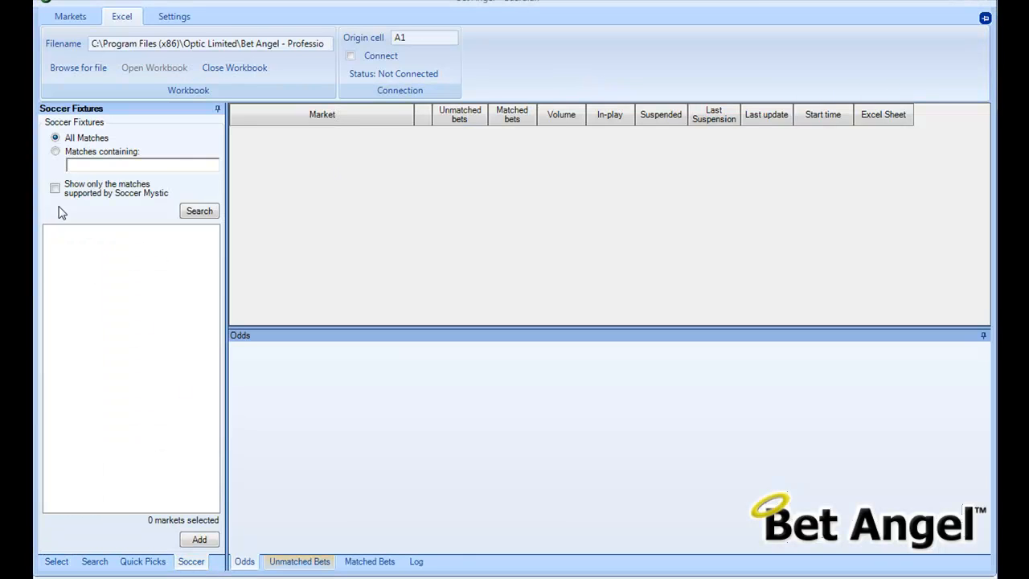
{"action": "left_click", "coordinate": [85, 193]}
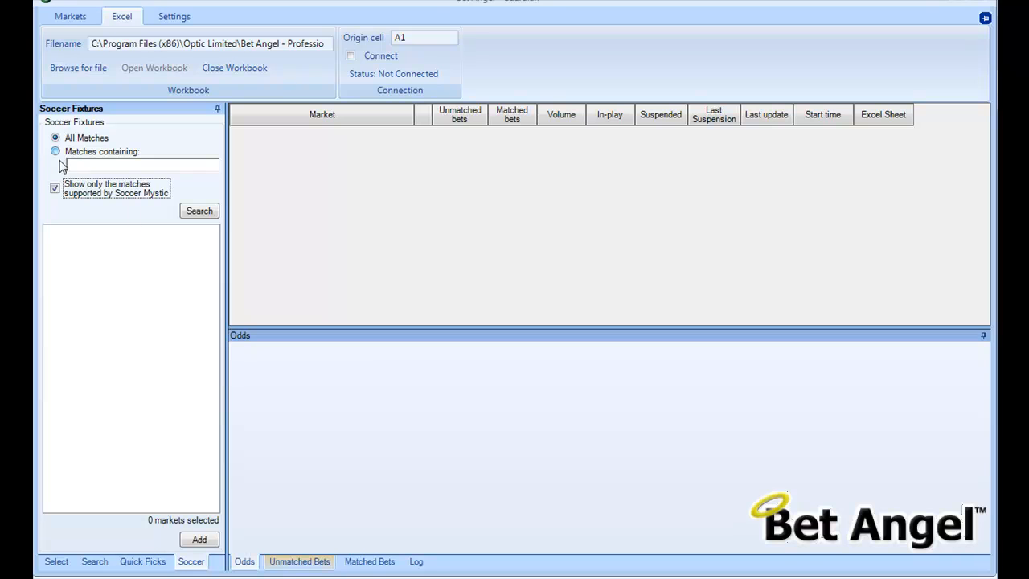
{"action": "left_click", "coordinate": [199, 211]}
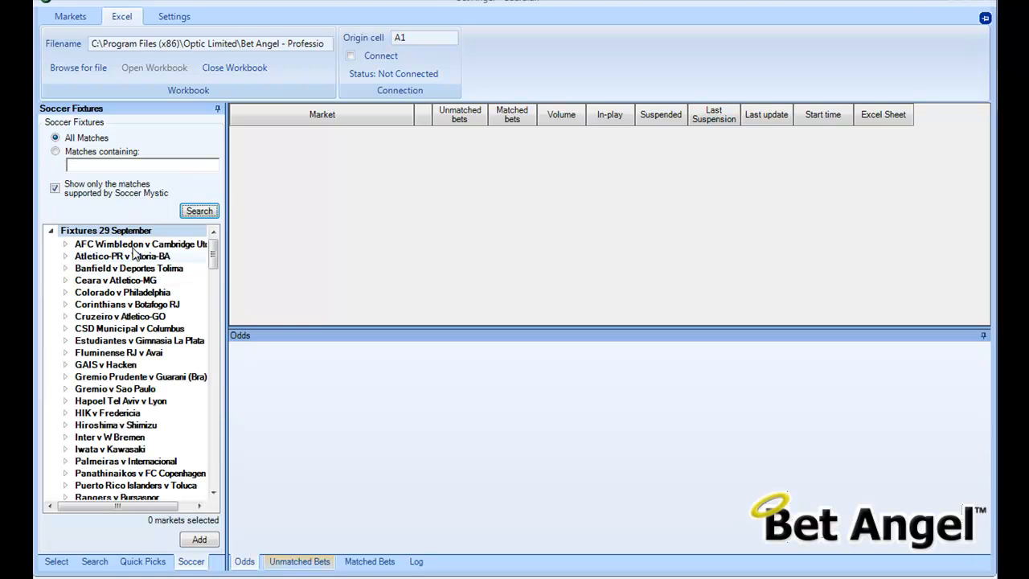
{"action": "right_click", "coordinate": [135, 233]}
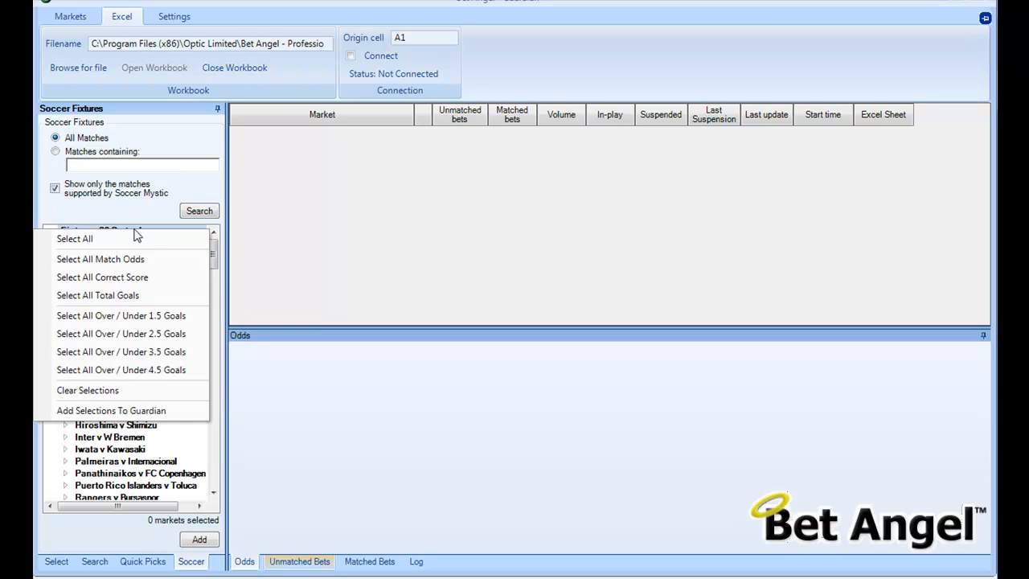
{"action": "left_click", "coordinate": [138, 258]}
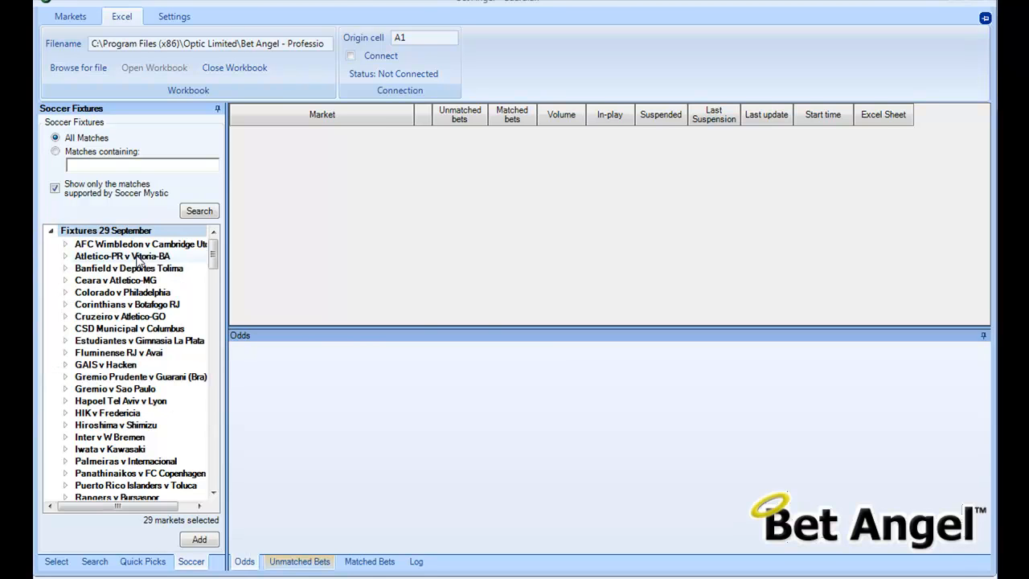
{"action": "left_click", "coordinate": [198, 539]}
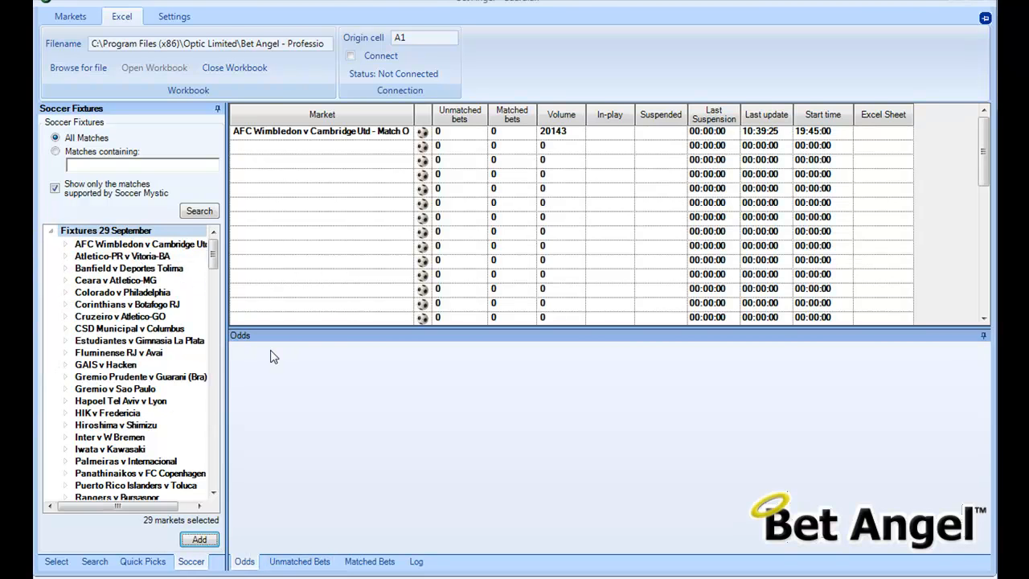
Step: Set Guardian's market refresh interval to 200 milliseconds
{"action": "left_click", "coordinate": [70, 16]}
{"action": "left_click", "coordinate": [472, 41]}
{"action": "scroll", "coordinate": [426, 105], "scroll_direction": "up", "scroll_amount": 2}
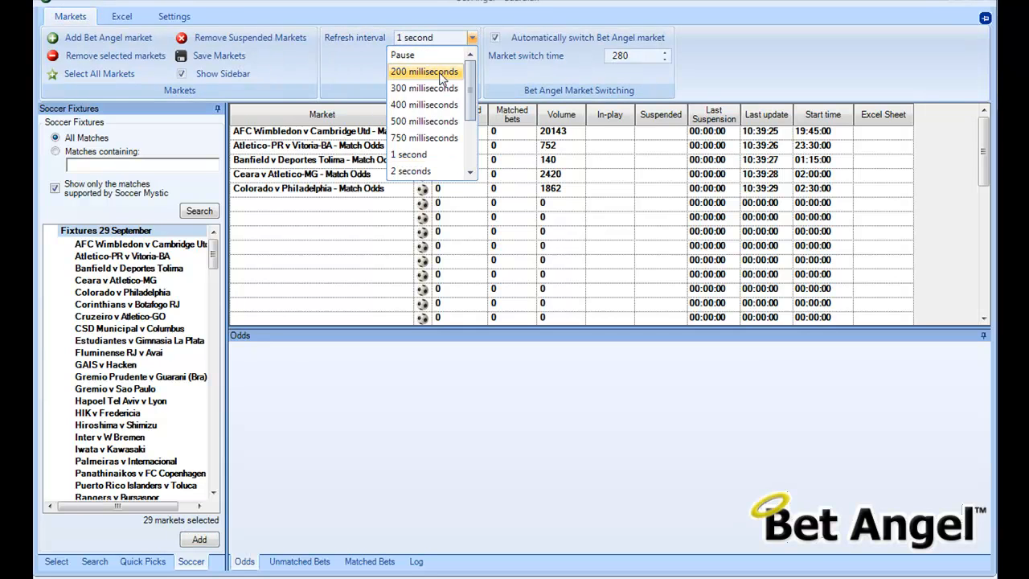
{"action": "left_click", "coordinate": [427, 69]}
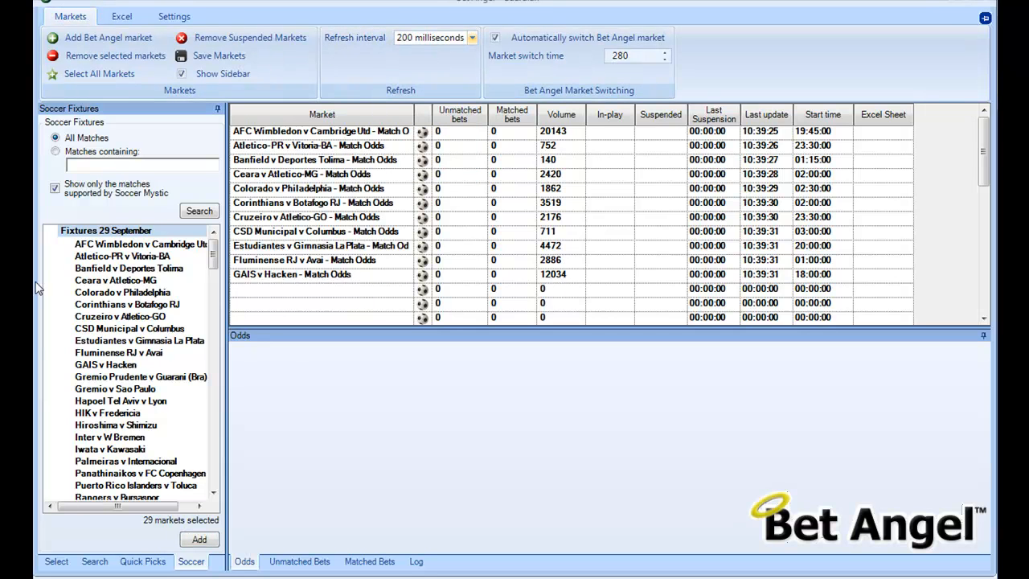
Step: Clear the fixture selections and expand Iwata v Kawasaki and Hapoel Tel Aviv v Lyon to view their available markets
{"action": "right_click", "coordinate": [125, 231]}
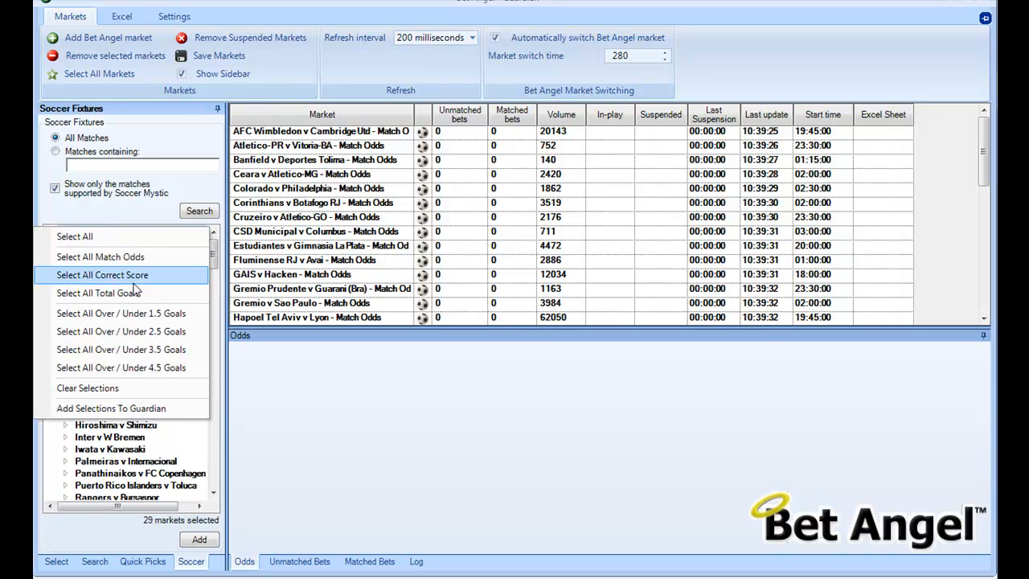
{"action": "left_click", "coordinate": [193, 386]}
{"action": "double_click", "coordinate": [200, 449]}
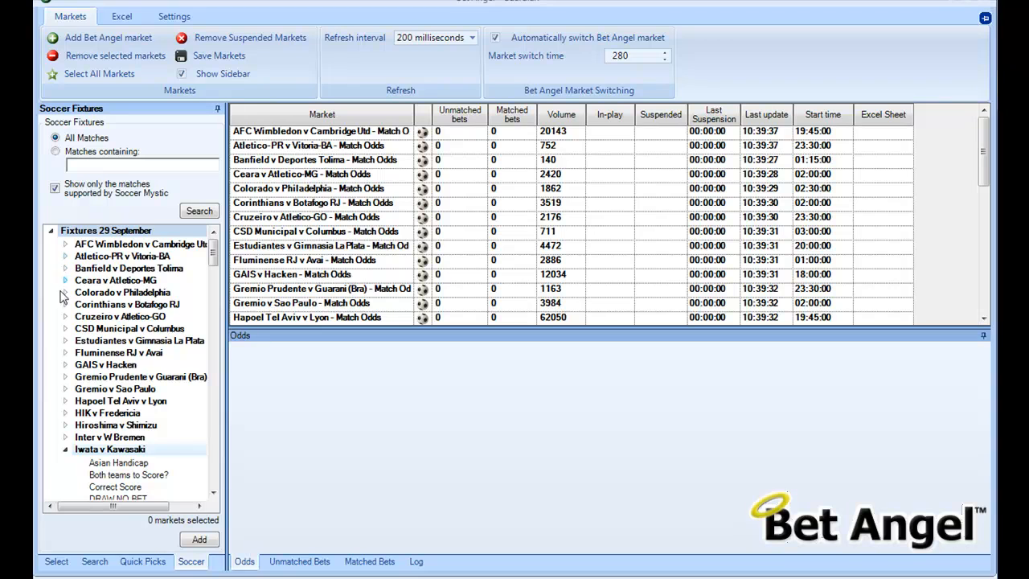
{"action": "left_click", "coordinate": [66, 401]}
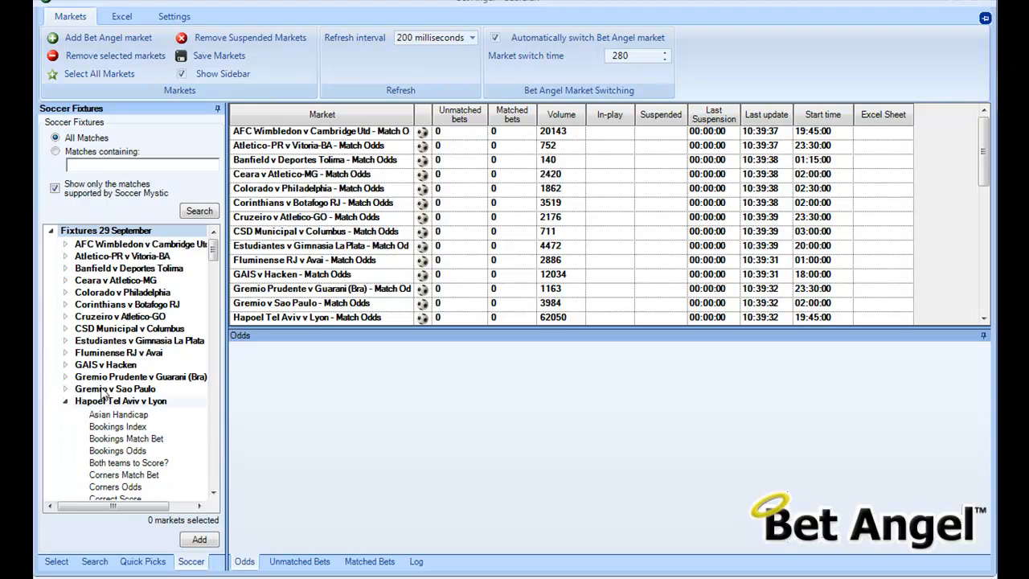
{"action": "scroll", "coordinate": [213, 496], "scroll_direction": "down", "scroll_amount": 7}
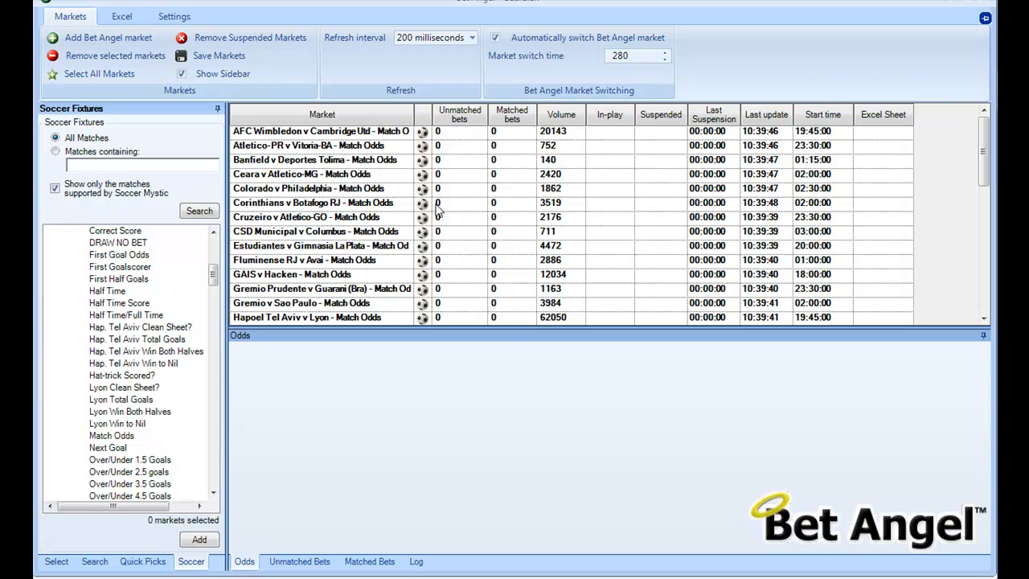
Step: Sort the Guardian market list by volume in ascending order
{"action": "left_click", "coordinate": [569, 116]}
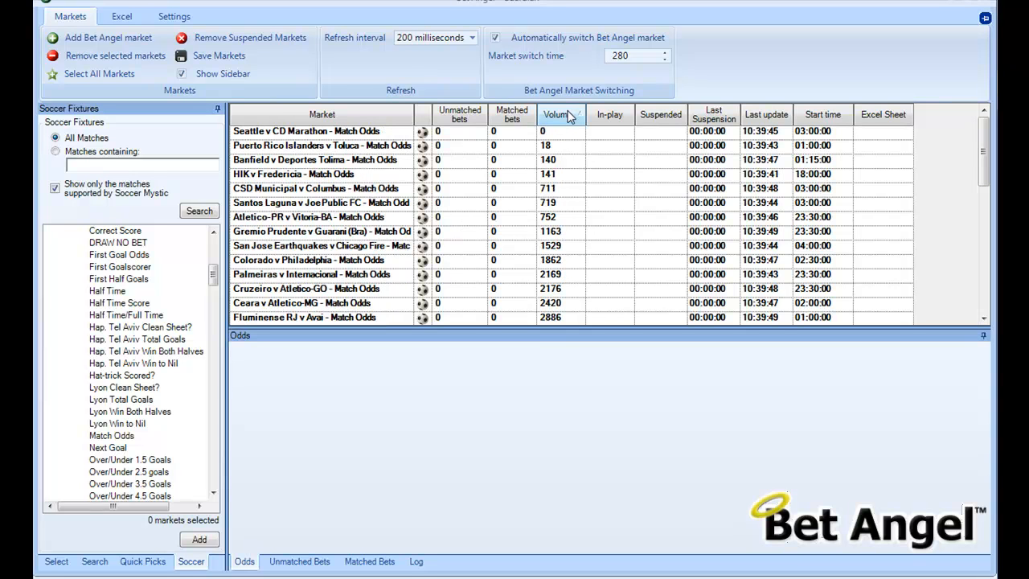
{"action": "left_click", "coordinate": [569, 117]}
{"action": "left_click", "coordinate": [569, 117]}
Step: Remove the 21 lowest-volume markets, from Seattle v CD Marathon through Iwata v Kawasaki, from the Guardian list
{"action": "left_click", "coordinate": [362, 133]}
{"action": "key", "text": "shift+Down"}
{"action": "key", "text": "shift+Down"}
{"action": "key", "text": "shift+Down"}
{"action": "key", "text": "shift+Down"}
{"action": "key", "text": "shift+Down"}
{"action": "key", "text": "shift+Down"}
{"action": "key", "text": "shift+Down"}
{"action": "key", "text": "shift+Down"}
{"action": "key", "text": "shift+Down"}
{"action": "key", "text": "shift+Down"}
{"action": "key", "text": "shift+Down"}
{"action": "key", "text": "shift+Down"}
{"action": "key", "text": "shift+Down"}
{"action": "key", "text": "shift+Down"}
{"action": "key", "text": "shift+Down"}
{"action": "key", "text": "shift+Down"}
{"action": "key", "text": "shift+Down"}
{"action": "key", "text": "shift+Down"}
{"action": "key", "text": "shift+Down"}
{"action": "key", "text": "shift+Down"}
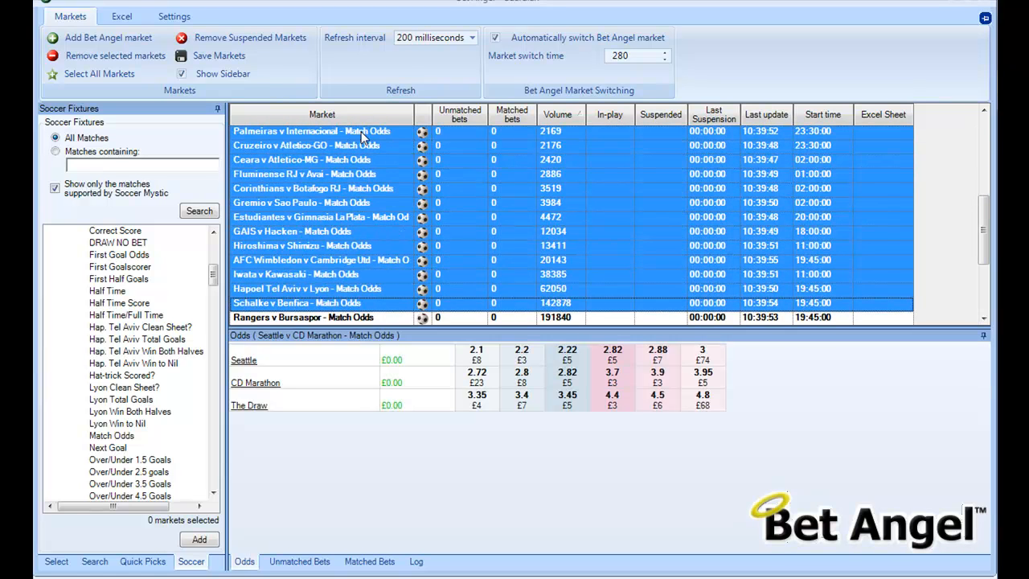
{"action": "key", "text": "shift+Up"}
{"action": "key", "text": "shift+Up"}
{"action": "key", "text": "shift+Up"}
{"action": "key", "text": "shift+Down"}
{"action": "key", "text": "Delete"}
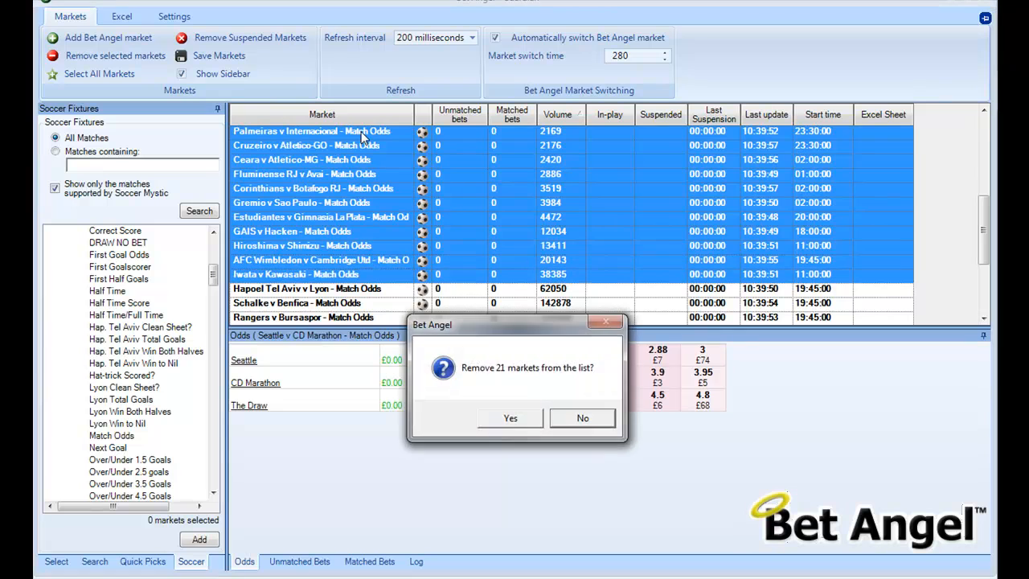
{"action": "key", "text": "y"}
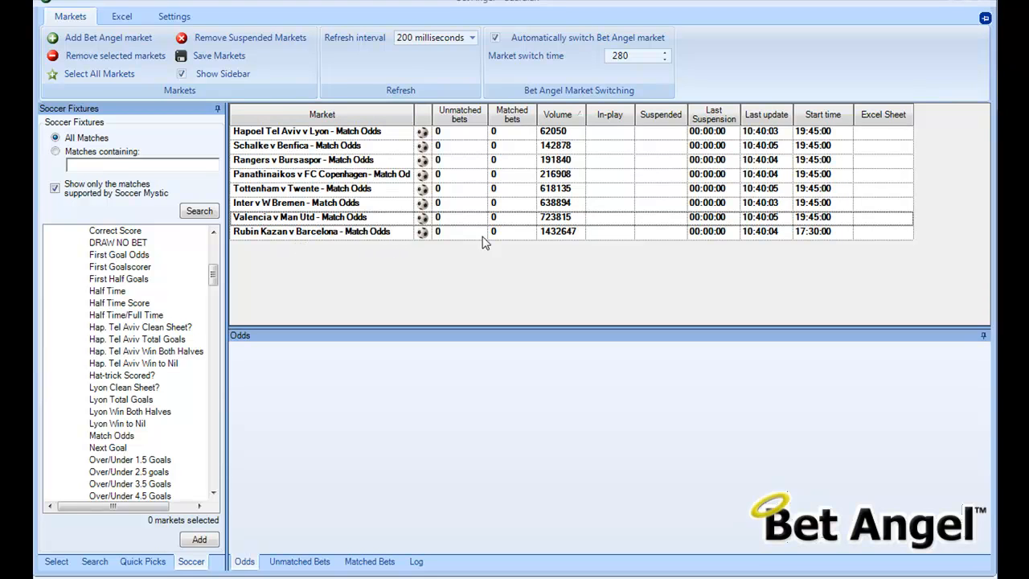
Step: Sort the markets by descending volume and assign Excel sheets Bet Angel, Bet Angel (2) and Bet Angel (3) to the first three
{"action": "left_click", "coordinate": [569, 118]}
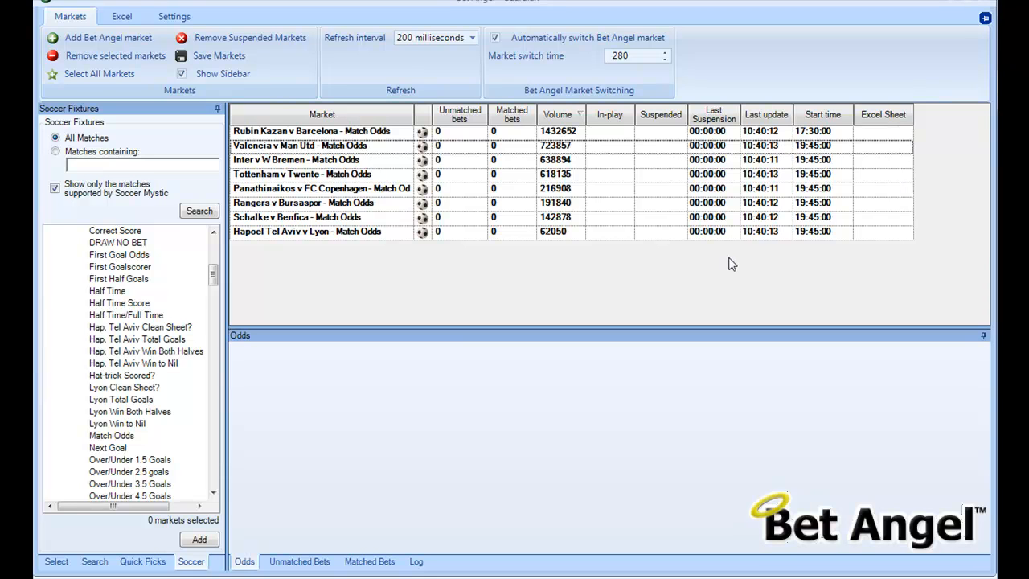
{"action": "left_click", "coordinate": [906, 131]}
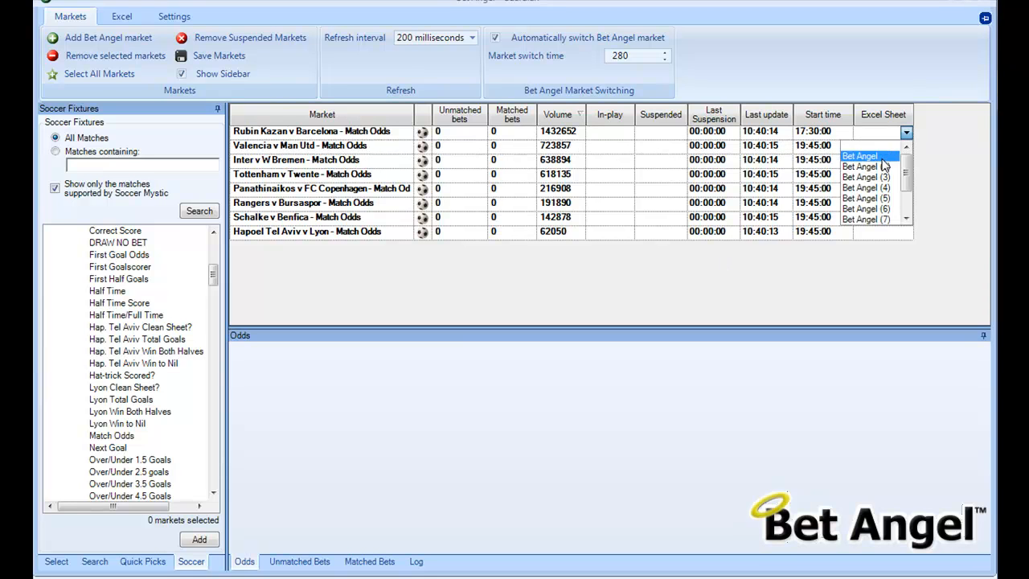
{"action": "left_click", "coordinate": [883, 158]}
{"action": "left_click", "coordinate": [884, 145]}
{"action": "left_click", "coordinate": [906, 145]}
{"action": "left_click", "coordinate": [889, 177]}
{"action": "left_click", "coordinate": [906, 159]}
{"action": "left_click", "coordinate": [906, 160]}
{"action": "left_click", "coordinate": [885, 206]}
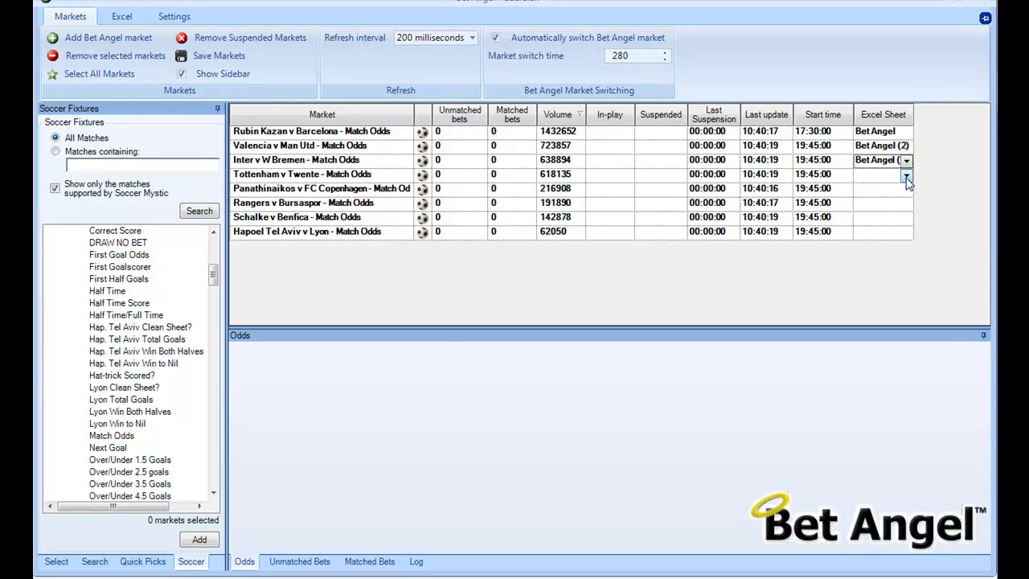
Step: Assign sheet Bet Angel (4) to Tottenham v Twente, Bet Angel (5) to Panathinaikos v FC Copenhagen and Bet Angel (6) to Rangers v Bursaspor
{"action": "left_click", "coordinate": [906, 177]}
{"action": "left_click", "coordinate": [884, 230]}
{"action": "left_click", "coordinate": [906, 188]}
{"action": "left_click", "coordinate": [906, 188]}
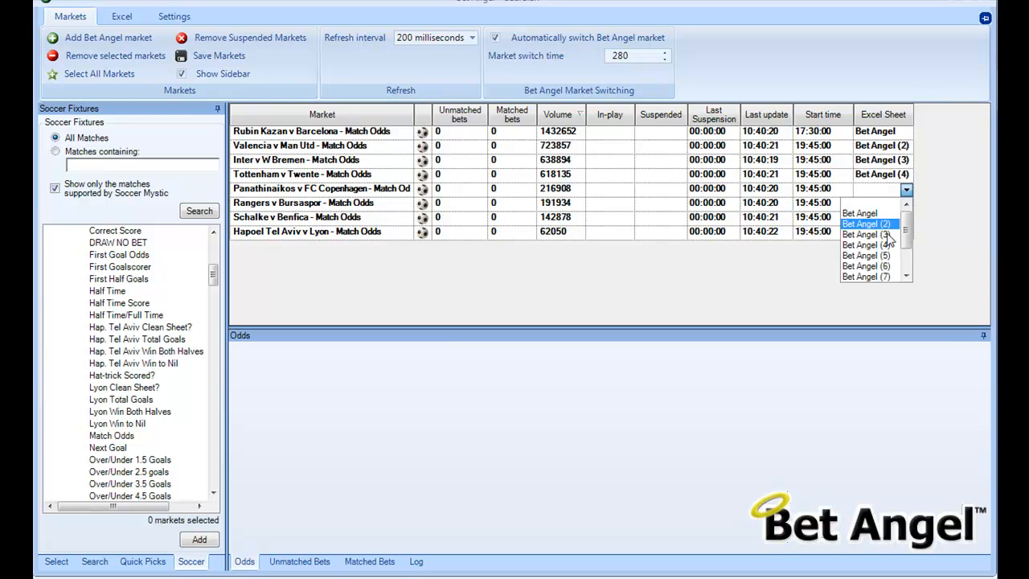
{"action": "left_click", "coordinate": [876, 255]}
{"action": "left_click", "coordinate": [907, 203]}
{"action": "left_click", "coordinate": [906, 202]}
{"action": "left_click", "coordinate": [883, 280]}
Step: Assign sheet Bet Angel (7) to Schalke v Benfica and the next Bet Angel sheet to Hapoel Tel Aviv v Lyon
{"action": "left_click", "coordinate": [906, 217]}
{"action": "left_click", "coordinate": [906, 217]}
{"action": "left_click", "coordinate": [866, 301]}
{"action": "left_click", "coordinate": [906, 232]}
{"action": "left_click", "coordinate": [906, 231]}
{"action": "scroll", "coordinate": [877, 289], "scroll_direction": "down", "scroll_amount": 1}
{"action": "left_click", "coordinate": [885, 300]}
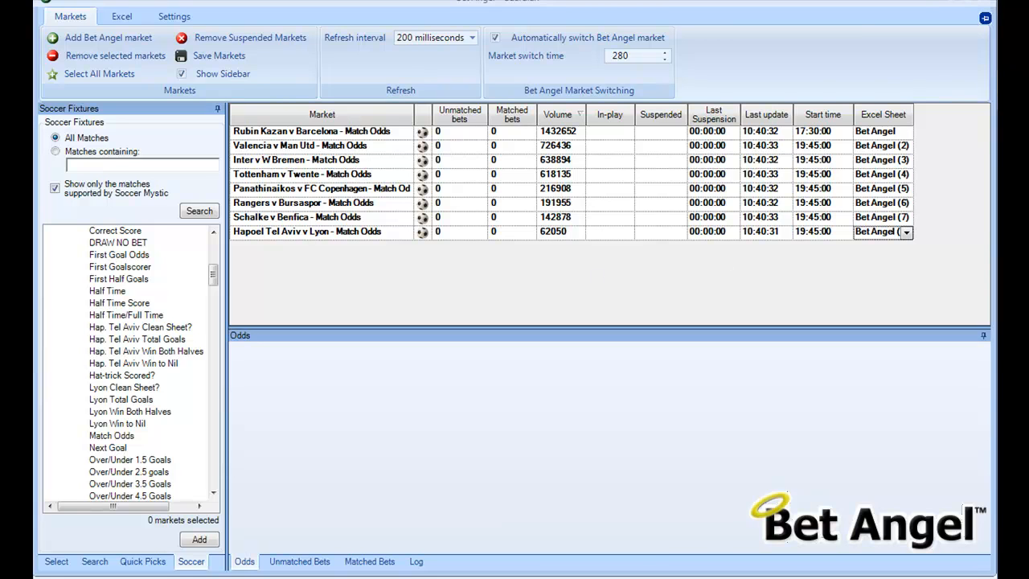
Step: Connect Guardian to the open Excel workbook so the assigned markets feed their sheets
{"action": "key", "text": "alt+Tab"}
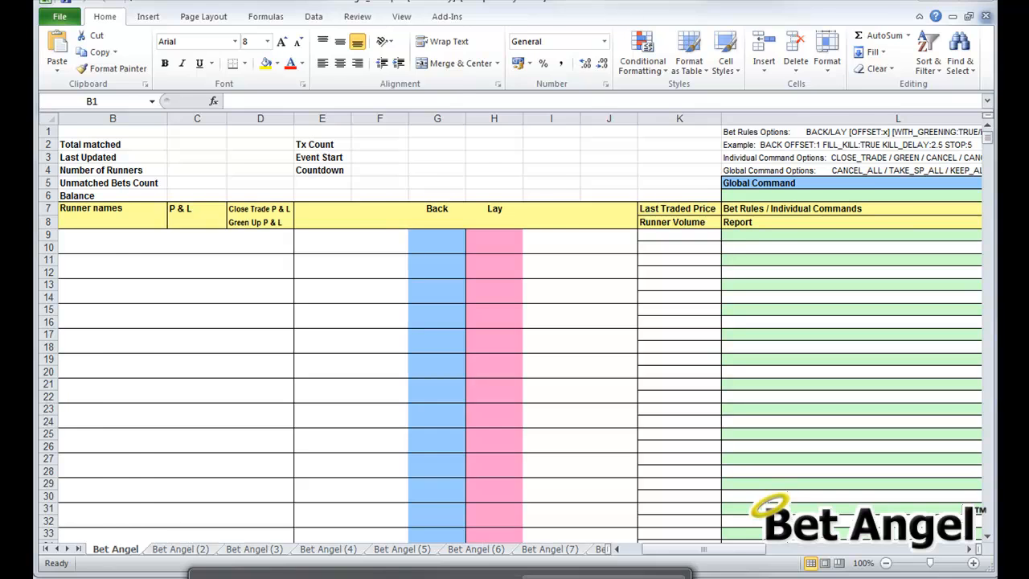
{"action": "key", "text": "alt+Tab"}
{"action": "left_click", "coordinate": [122, 16]}
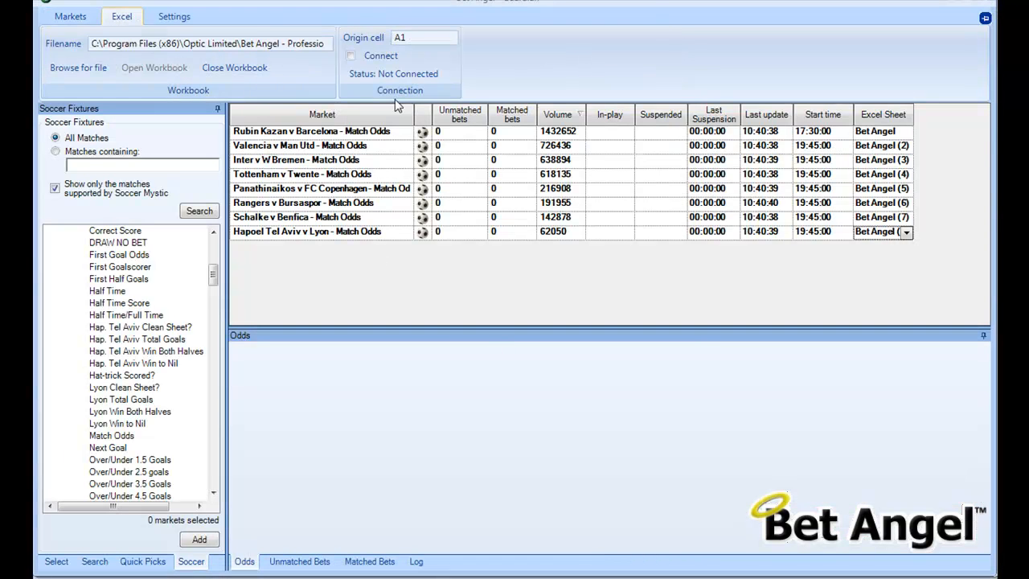
{"action": "left_click", "coordinate": [390, 58]}
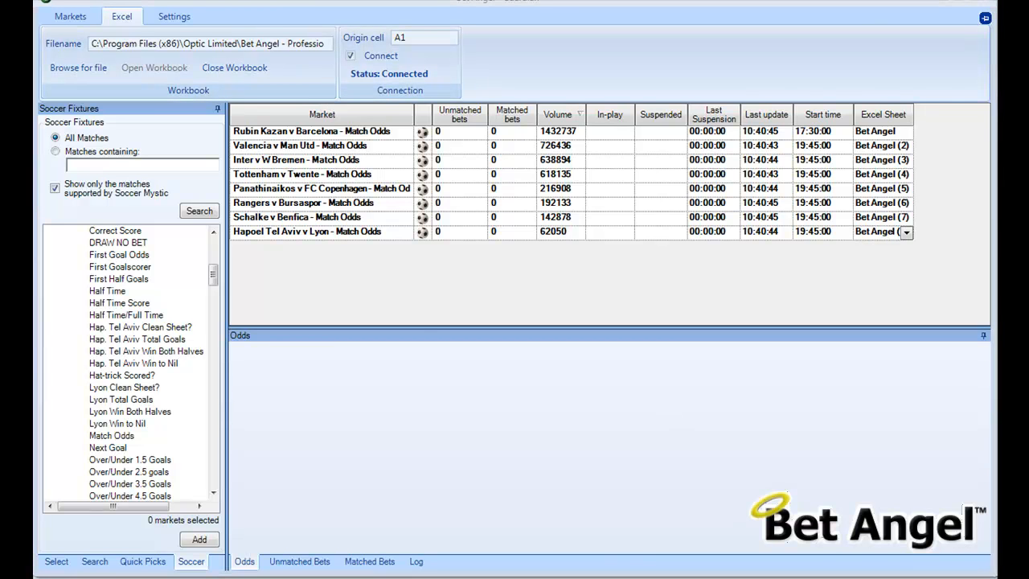
Step: Switch to Excel and examine the market data on sheets Bet Angel to Bet Angel (8), ending on Bet Angel (2)
{"action": "key", "text": "alt+Tab"}
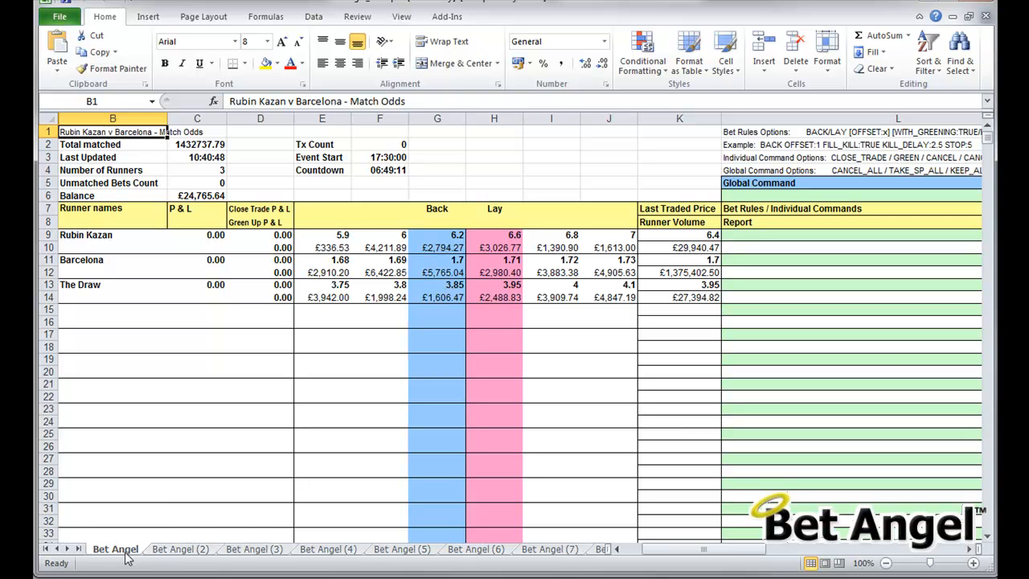
{"action": "left_click", "coordinate": [177, 549]}
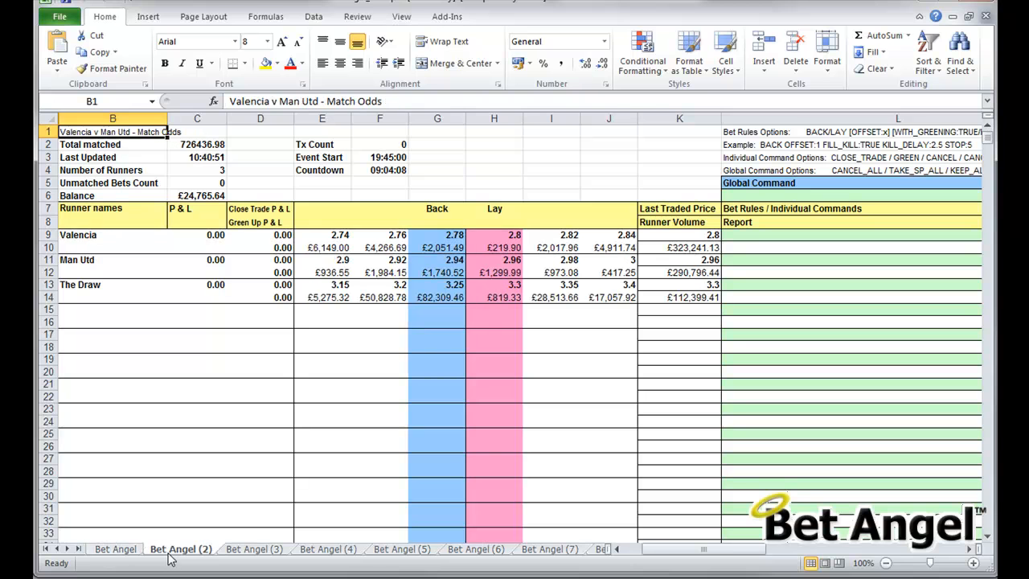
{"action": "left_click", "coordinate": [248, 552]}
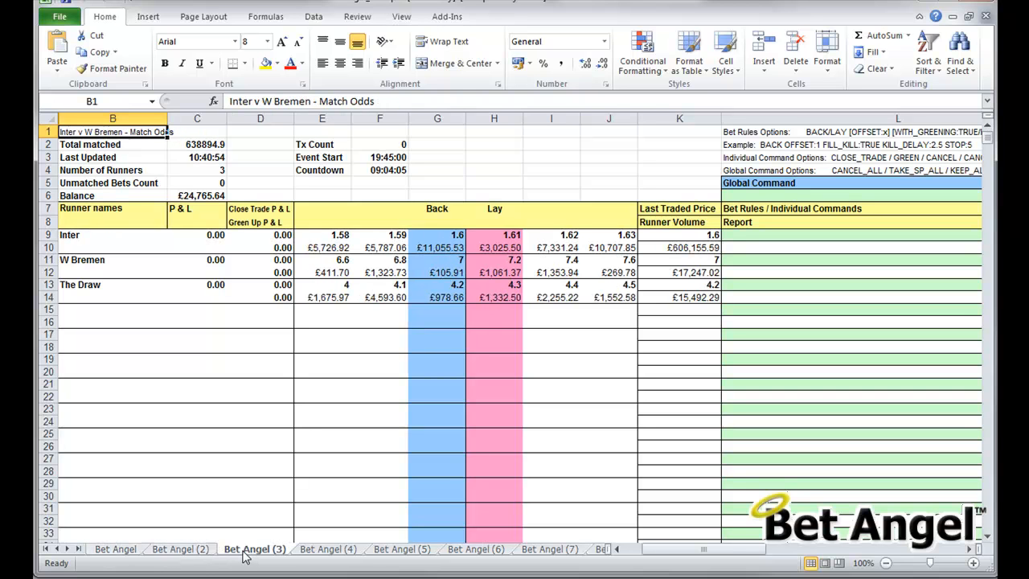
{"action": "left_click", "coordinate": [316, 552]}
{"action": "left_click", "coordinate": [409, 551]}
{"action": "left_click", "coordinate": [470, 552]}
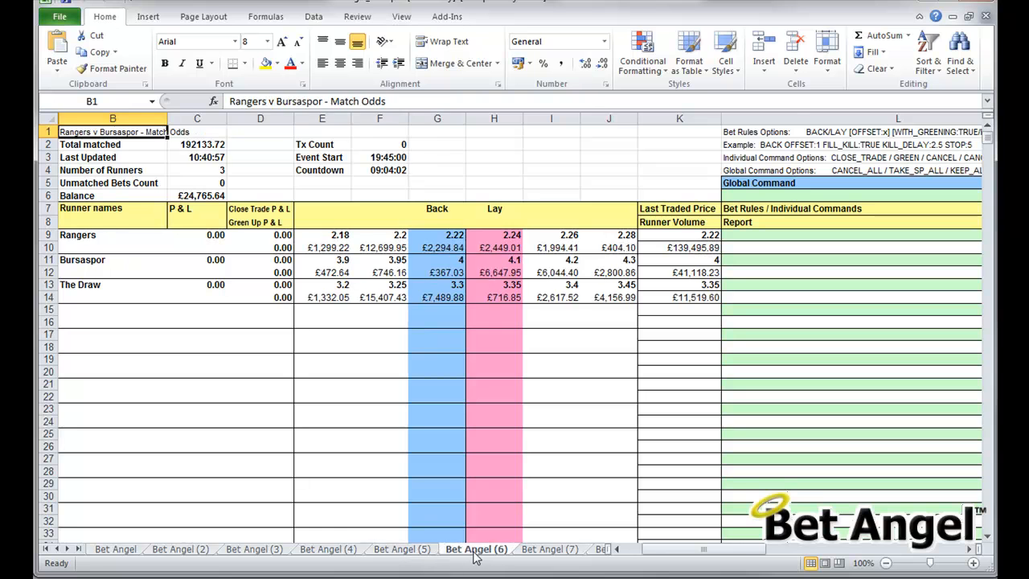
{"action": "left_click", "coordinate": [547, 552]}
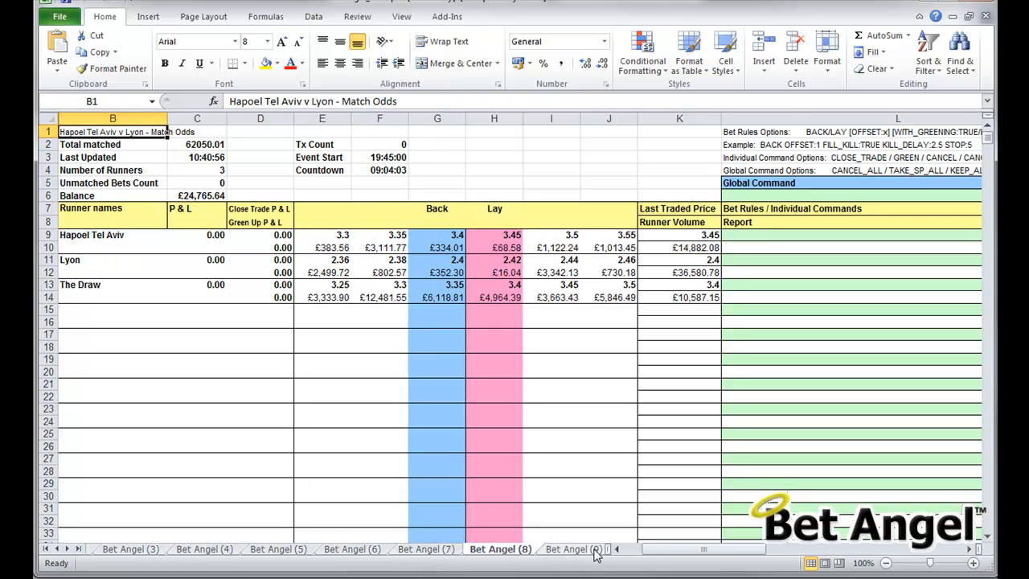
{"action": "left_click", "coordinate": [145, 551]}
{"action": "left_click", "coordinate": [57, 550]}
{"action": "left_click", "coordinate": [58, 549]}
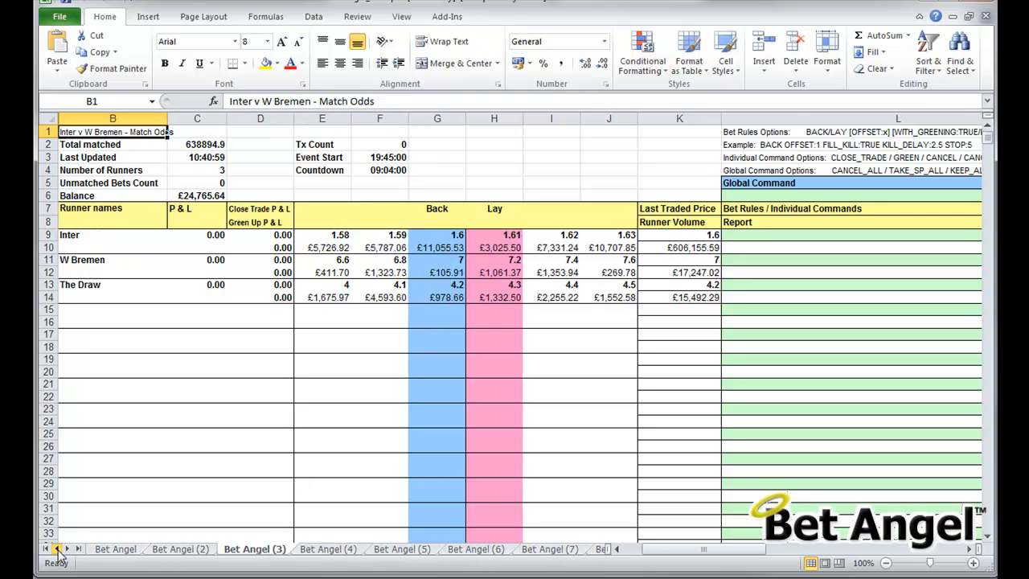
{"action": "left_click", "coordinate": [203, 550]}
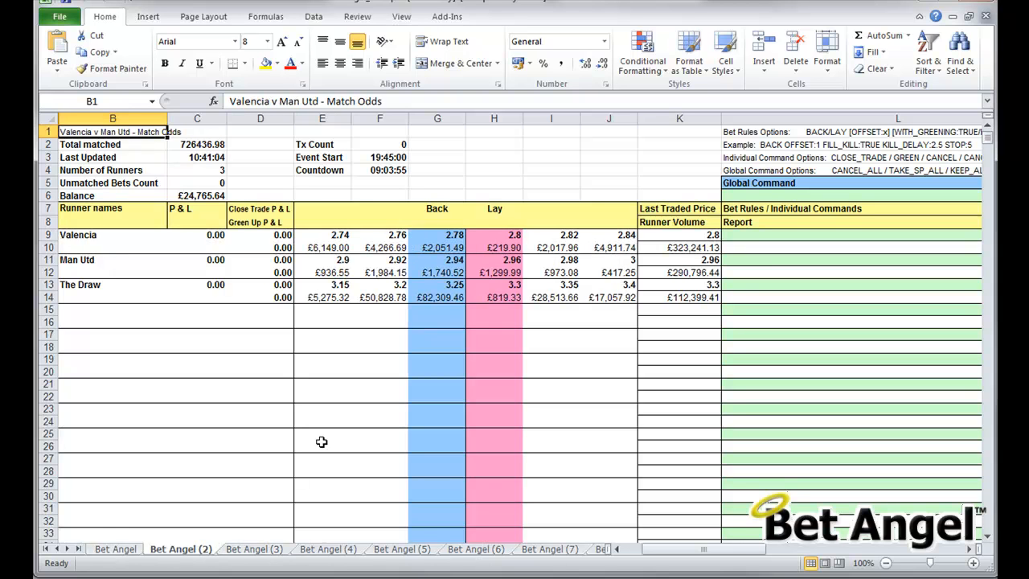
{"action": "left_click", "coordinate": [762, 234]}
{"action": "key", "text": "ctrl+b"}
{"action": "type", "text": "=if("}
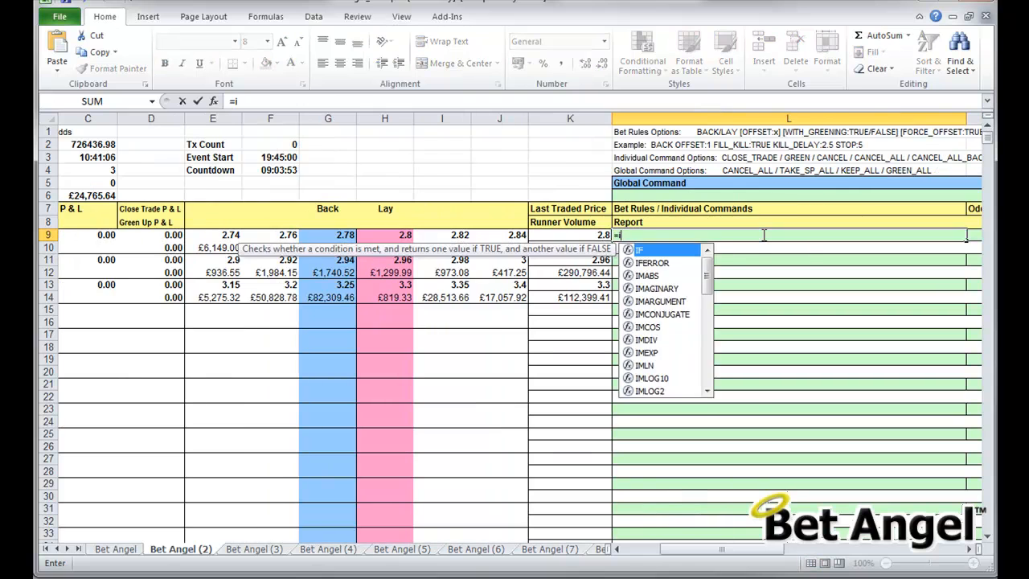
{"action": "key", "text": "Left"}
{"action": "key", "text": "Left"}
{"action": "key", "text": "Left"}
{"action": "key", "text": "Left"}
{"action": "key", "text": "Left"}
{"action": "type", "text": ">"}
{"action": "key", "text": "Escape"}
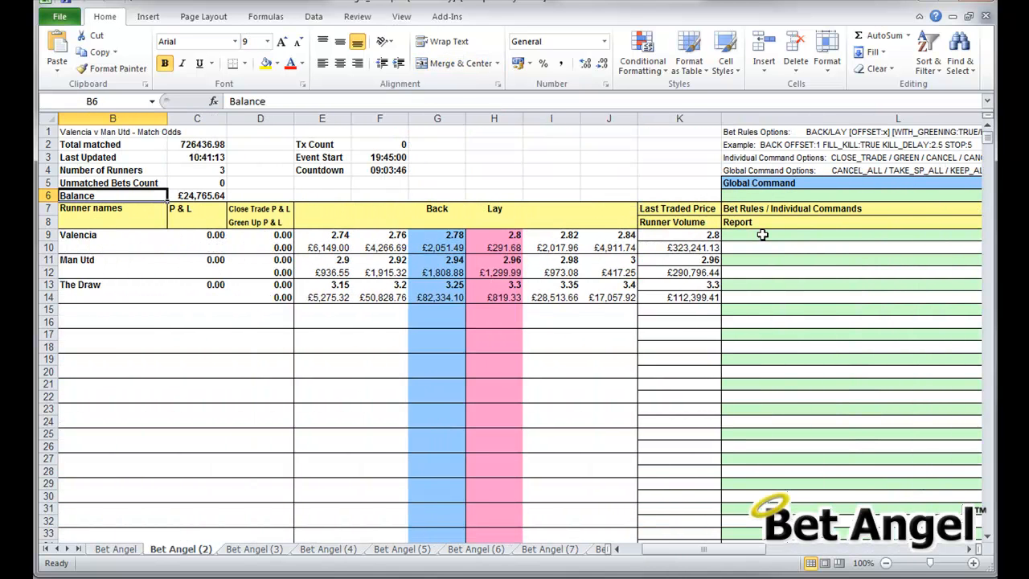
Step: Try the formula =if(D13>0,"GREEN_ALL") in the Global Command cell L6 of sheet Bet Angel (2)
{"action": "key", "text": "Down"}
{"action": "key", "text": "Down"}
{"action": "key", "text": "Down"}
{"action": "key", "text": "Down"}
{"action": "key", "text": "Right"}
{"action": "key", "text": "Right"}
{"action": "key", "text": "Right"}
{"action": "key", "text": "Down"}
{"action": "key", "text": "Right"}
{"action": "key", "text": "Right"}
{"action": "key", "text": "Down"}
{"action": "key", "text": "Up"}
{"action": "key", "text": "Up"}
{"action": "key", "text": "Right"}
{"action": "key", "text": "Right"}
{"action": "key", "text": "Up"}
{"action": "key", "text": "Right"}
{"action": "key", "text": "Up"}
{"action": "key", "text": "Right"}
{"action": "key", "text": "Right"}
{"action": "key", "text": "Up"}
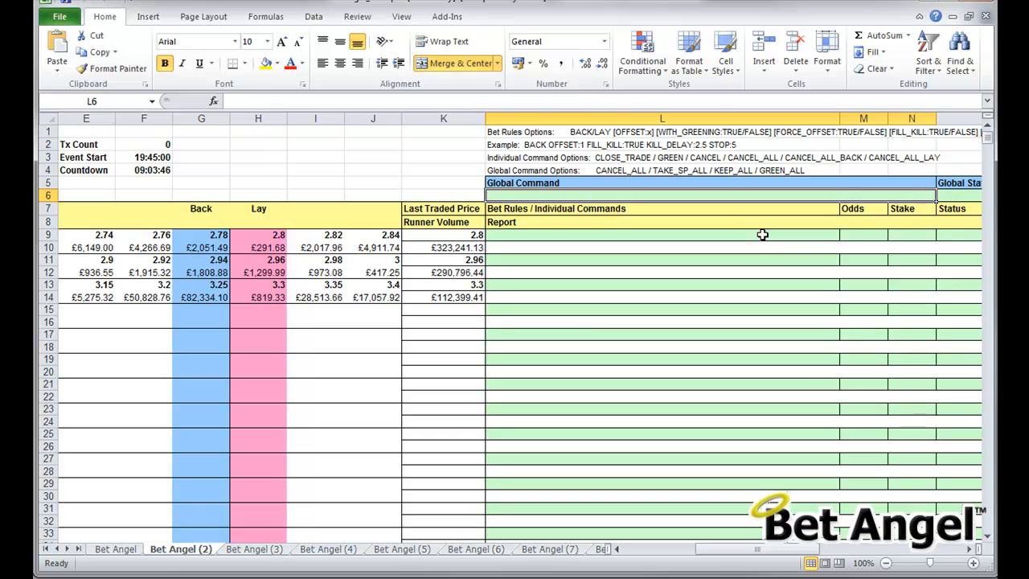
{"action": "type", "text": "=if("}
{"action": "key", "text": "Left"}
{"action": "key", "text": "Down"}
{"action": "key", "text": "Down"}
{"action": "key", "text": "Left"}
{"action": "key", "text": "Down"}
{"action": "key", "text": "Left"}
{"action": "key", "text": "Down"}
{"action": "key", "text": "Left"}
{"action": "key", "text": "Down"}
{"action": "key", "text": "Left"}
{"action": "key", "text": "Down"}
{"action": "key", "text": "Left"}
{"action": "key", "text": "Left"}
{"action": "key", "text": "Left"}
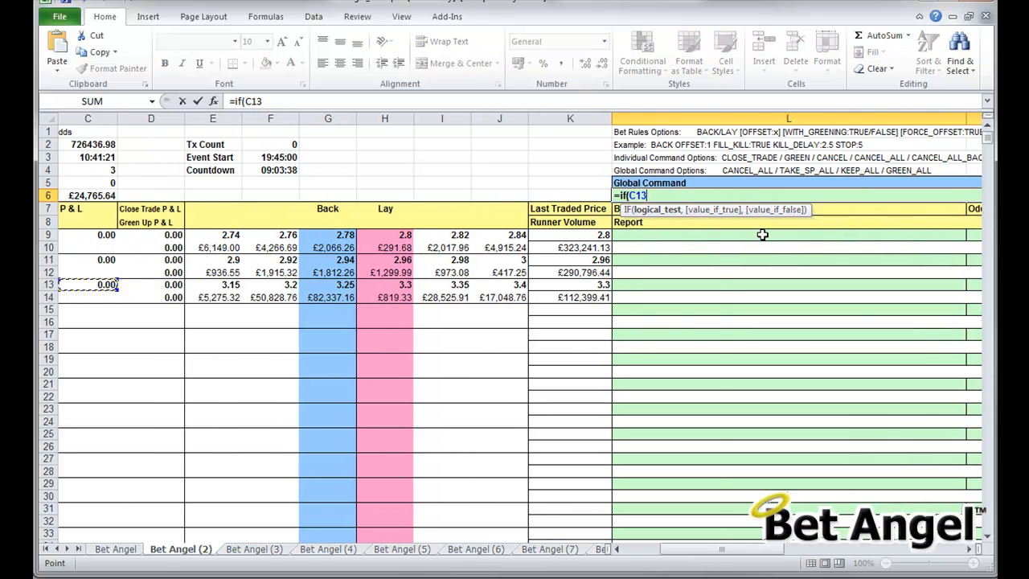
{"action": "key", "text": "Left"}
{"action": "key", "text": "Down"}
{"action": "key", "text": "Down"}
{"action": "key", "text": "Up"}
{"action": "key", "text": "Right"}
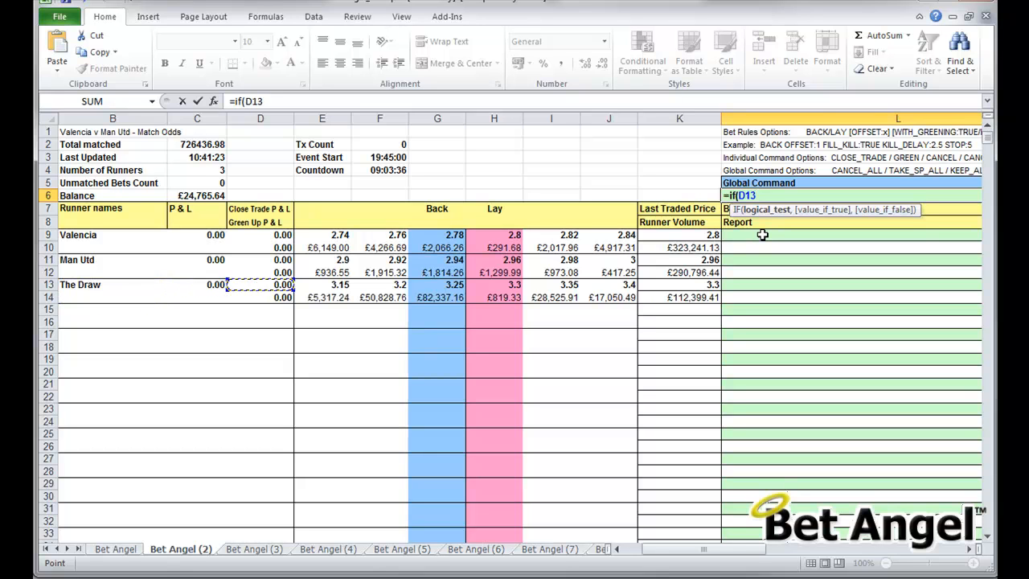
{"action": "type", "text": ">0,\"G"}
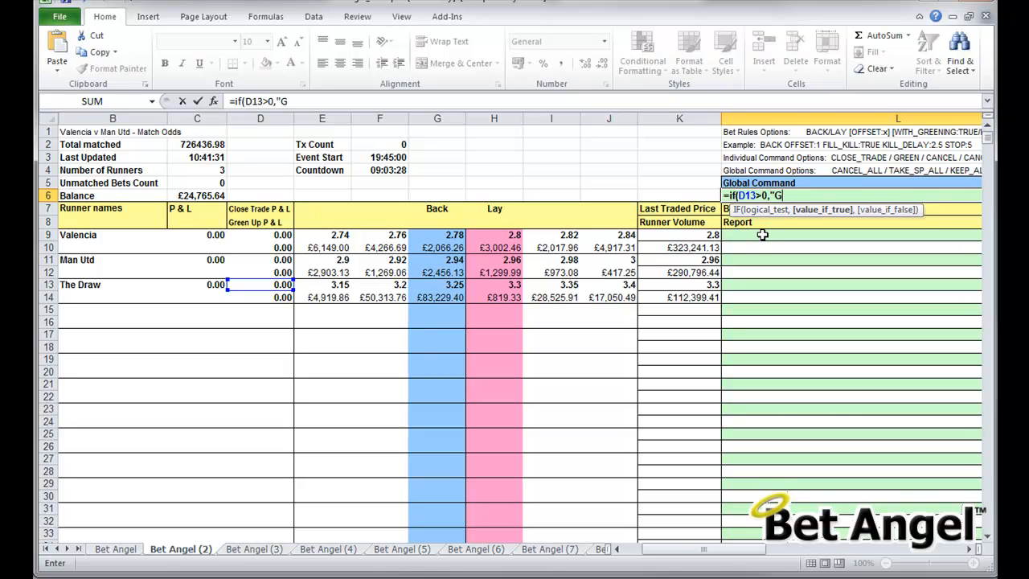
{"action": "type", "text": "REEN_ALL\")"}
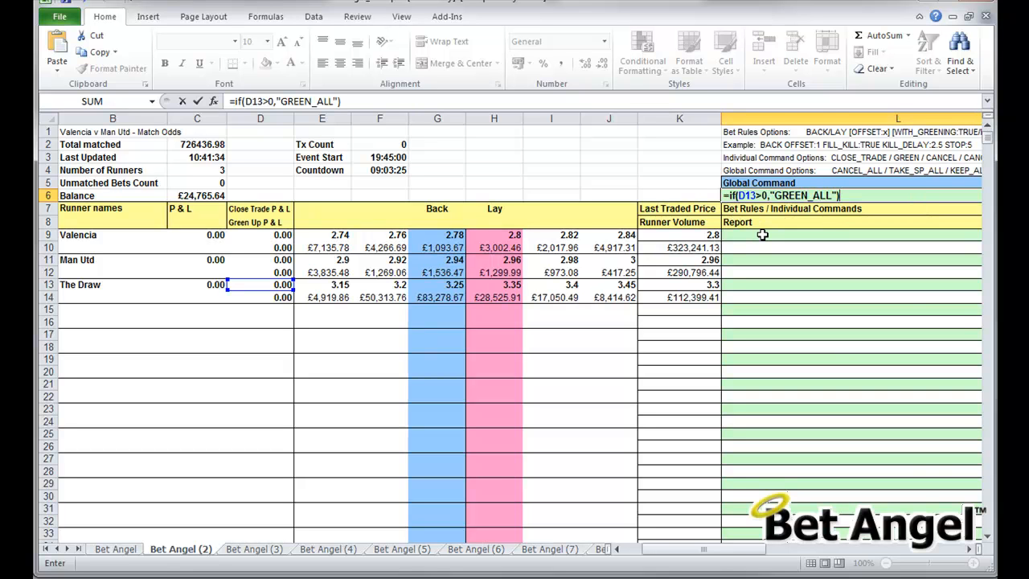
{"action": "key", "text": "ctrl+Return"}
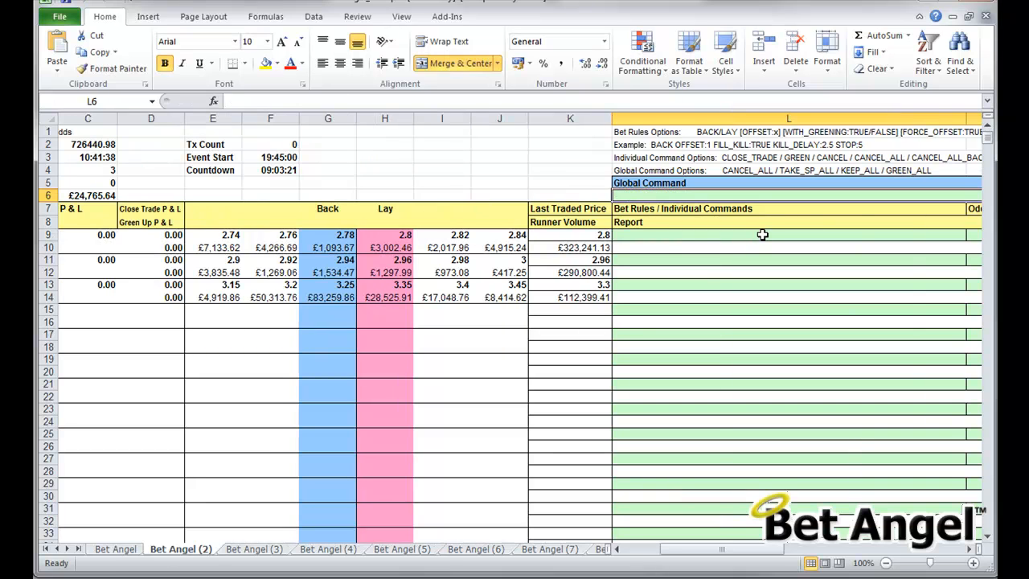
{"action": "key", "text": "Home"}
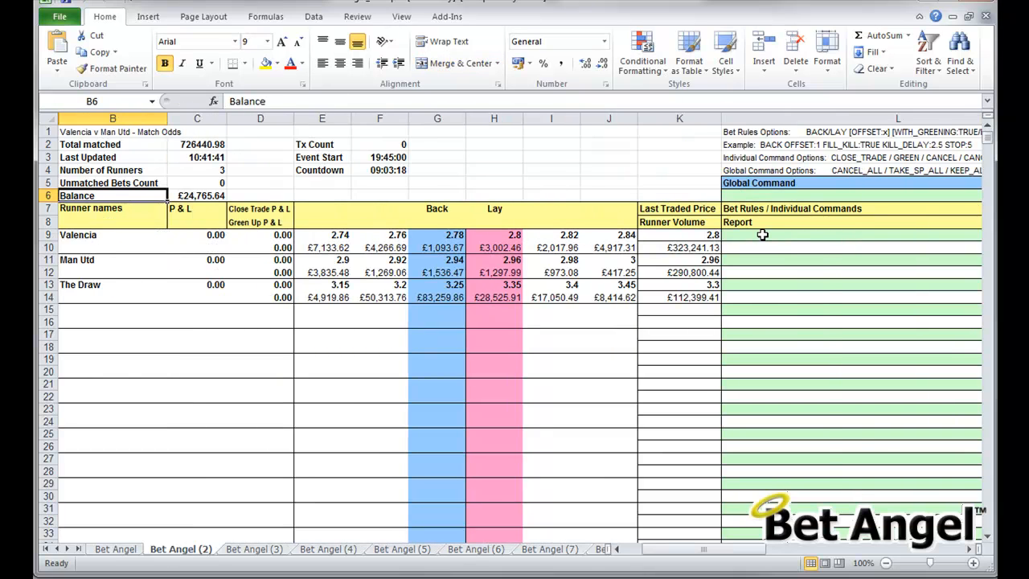
Step: Page forward and back through the workbook's market sheets to examine their odds and update times, ending on sheet Bet Angel
{"action": "key", "text": "ctrl+Page_Down"}
{"action": "key", "text": "ctrl+Page_Down"}
{"action": "key", "text": "ctrl+Page_Down"}
{"action": "key", "text": "ctrl+Page_Down"}
{"action": "key", "text": "ctrl+Page_Down"}
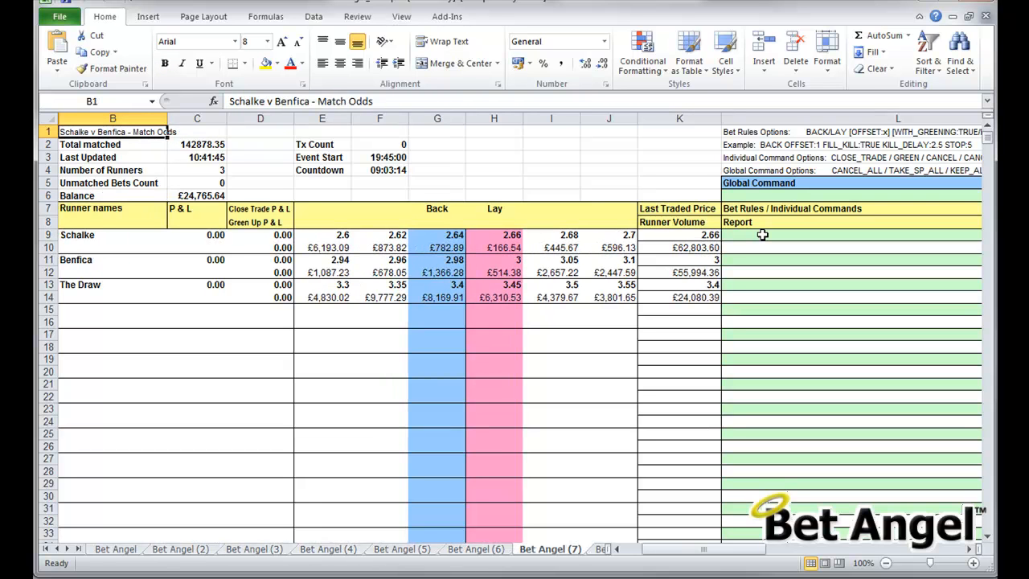
{"action": "key", "text": "ctrl+Page_Down"}
{"action": "key", "text": "ctrl+Page_Up"}
{"action": "key", "text": "ctrl+Page_Up"}
{"action": "key", "text": "ctrl+Page_Up"}
{"action": "key", "text": "ctrl+Page_Up"}
{"action": "key", "text": "ctrl+Page_Up"}
{"action": "key", "text": "ctrl+Page_Up"}
{"action": "key", "text": "ctrl+Page_Up"}
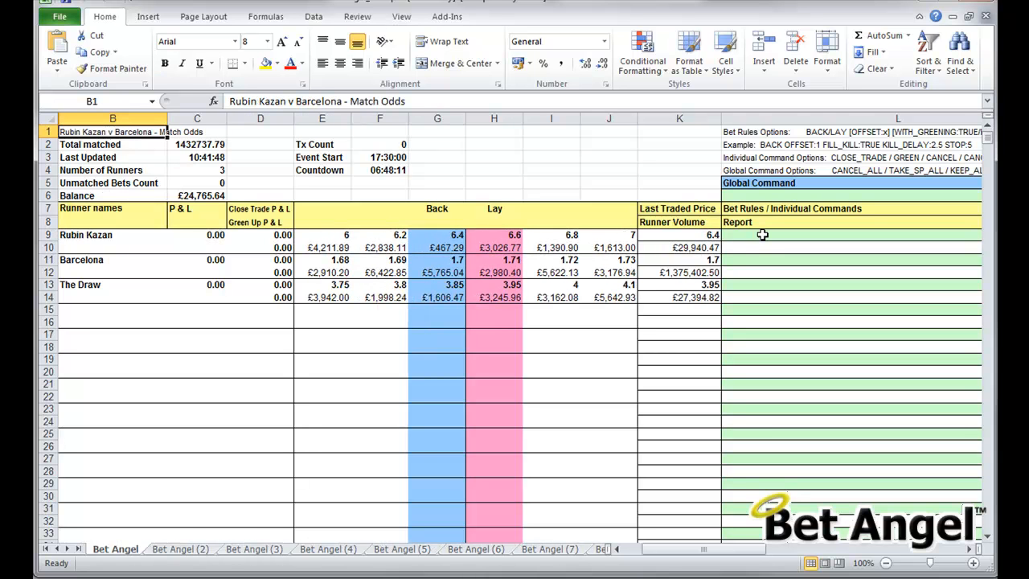
{"action": "key", "text": "ctrl+Page_Down"}
{"action": "key", "text": "ctrl+Page_Down"}
{"action": "key", "text": "ctrl+Page_Down"}
{"action": "key", "text": "ctrl+Page_Down"}
{"action": "key", "text": "ctrl+Page_Down"}
{"action": "key", "text": "ctrl+Page_Down"}
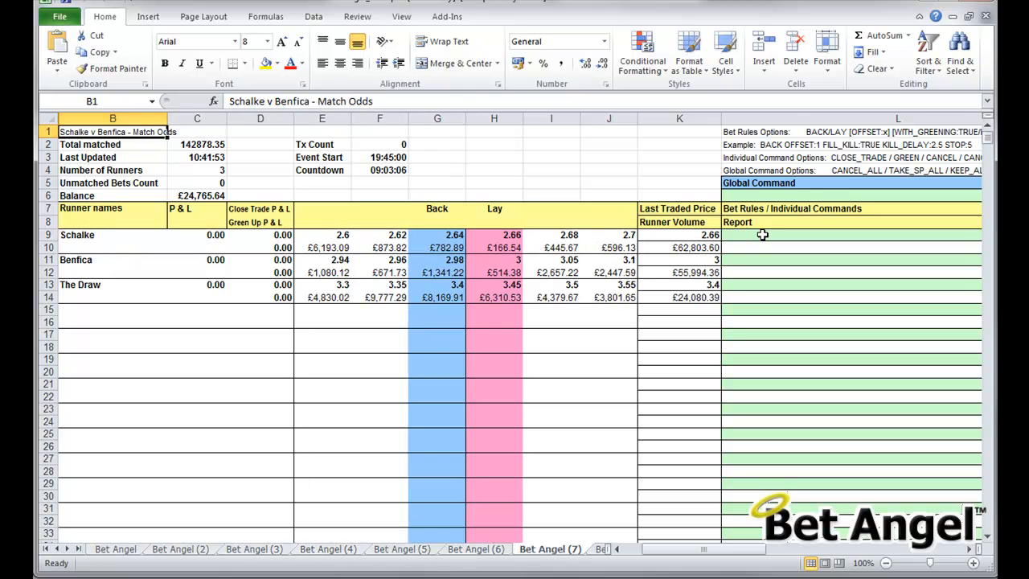
{"action": "key", "text": "ctrl+Page_Up"}
{"action": "key", "text": "ctrl+Page_Up"}
{"action": "key", "text": "ctrl+Page_Up"}
{"action": "key", "text": "ctrl+Page_Up"}
{"action": "key", "text": "ctrl+Page_Up"}
{"action": "key", "text": "ctrl+Page_Up"}
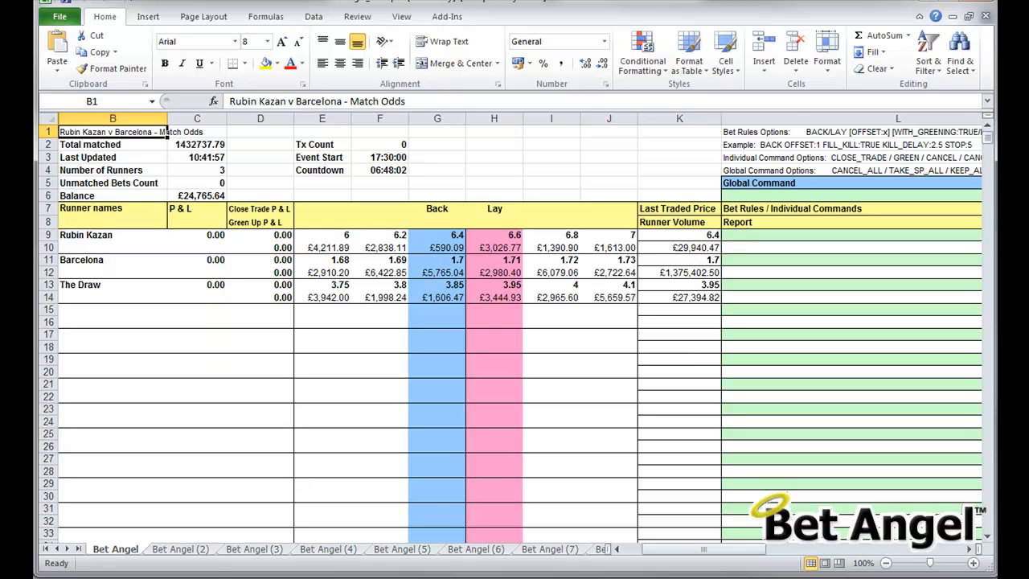
Step: Switch to Bet Angel, close Guardian while saving its market list, and show the One-click trading screen
{"action": "key", "text": "alt+Tab"}
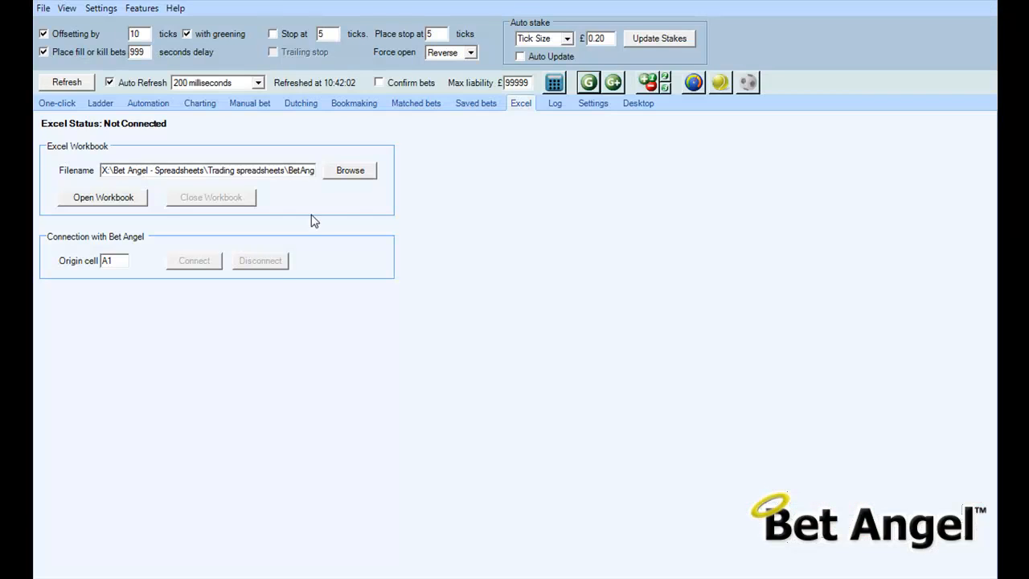
{"action": "left_click", "coordinate": [588, 82]}
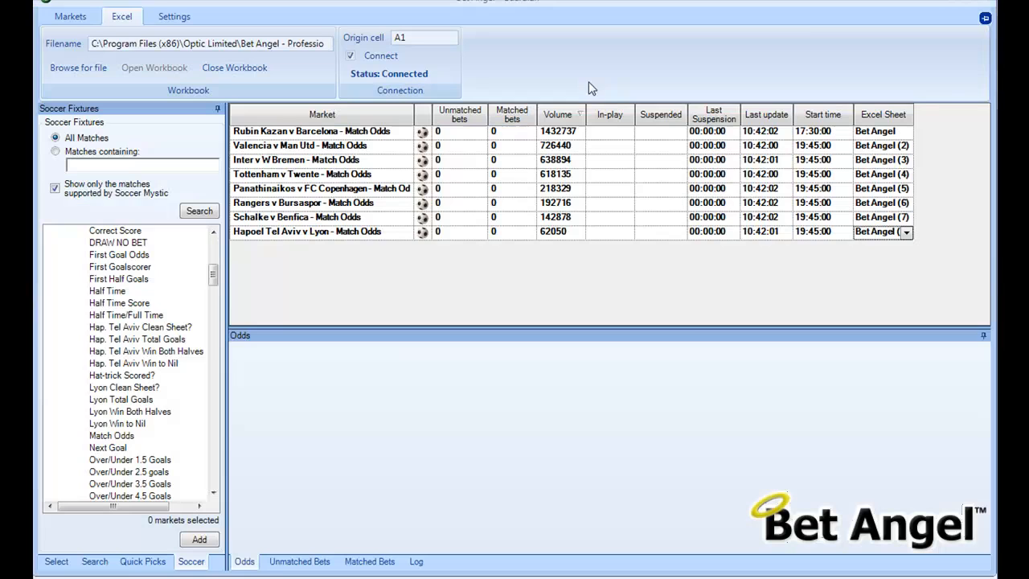
{"action": "left_click", "coordinate": [982, 2]}
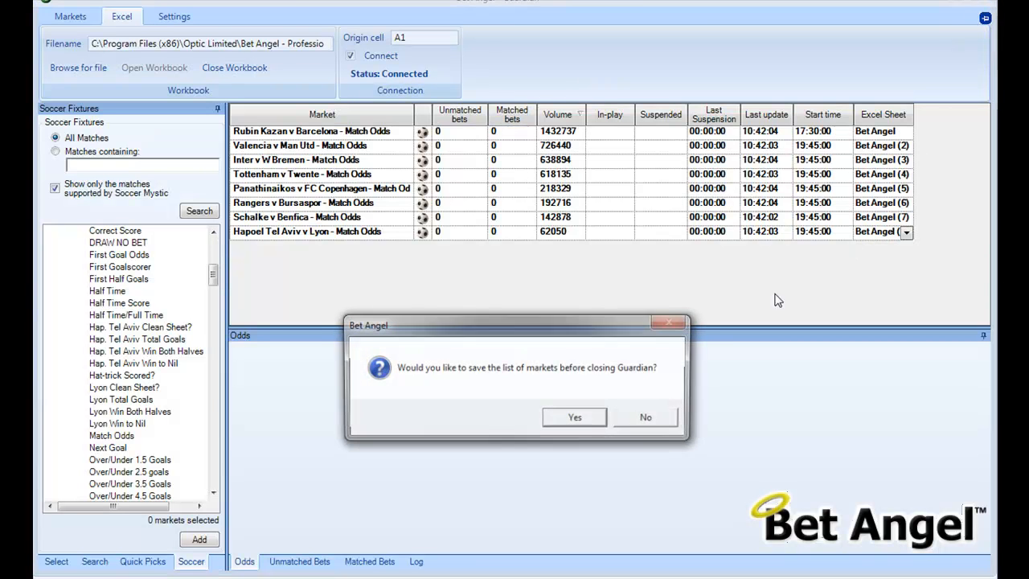
{"action": "left_click", "coordinate": [575, 419]}
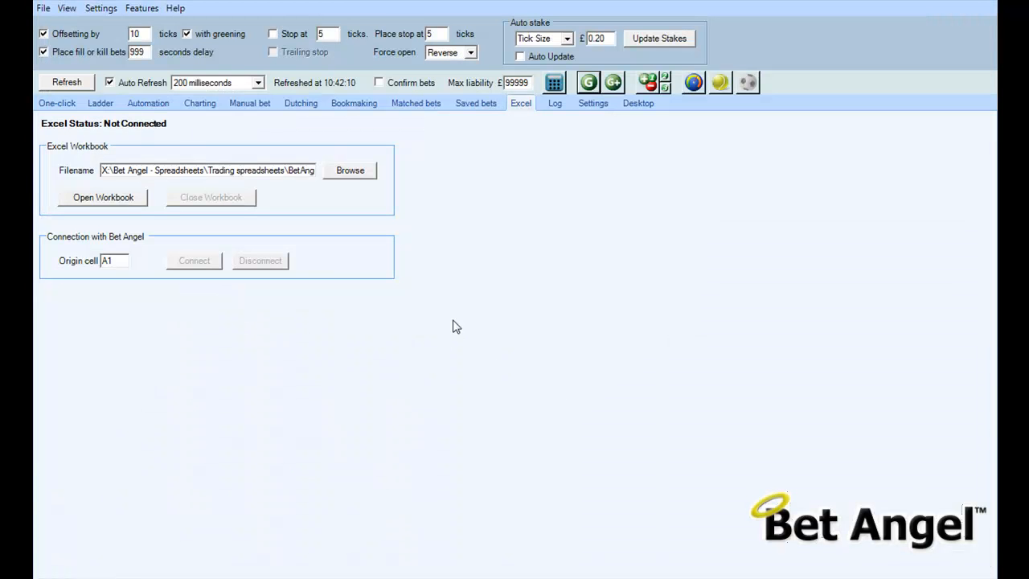
{"action": "left_click", "coordinate": [68, 98]}
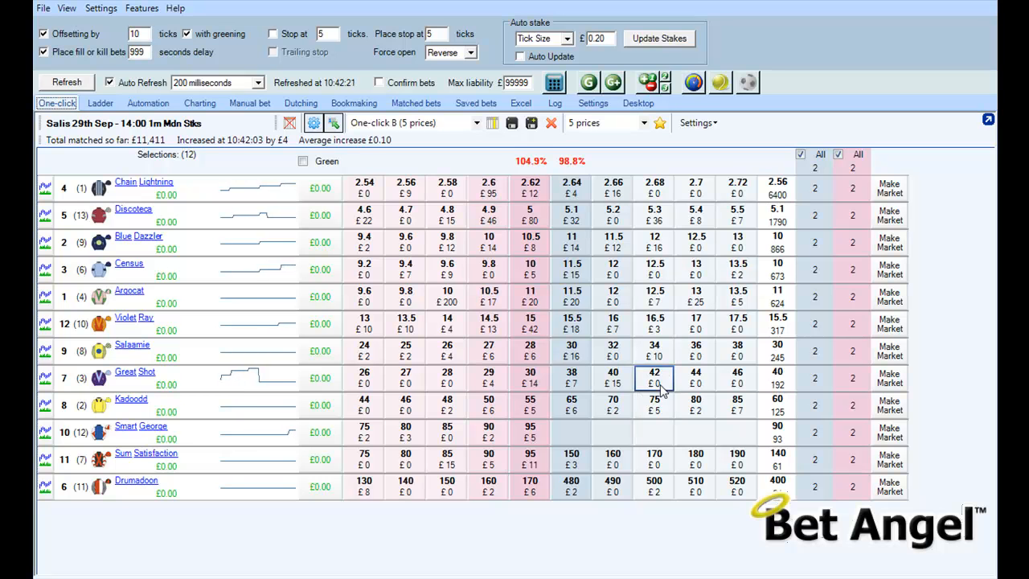
Step: Switch to Excel to check whether the sheets still update without the Guardian window, and return to Bet Angel's One-click screen
{"action": "key", "text": "alt+Tab"}
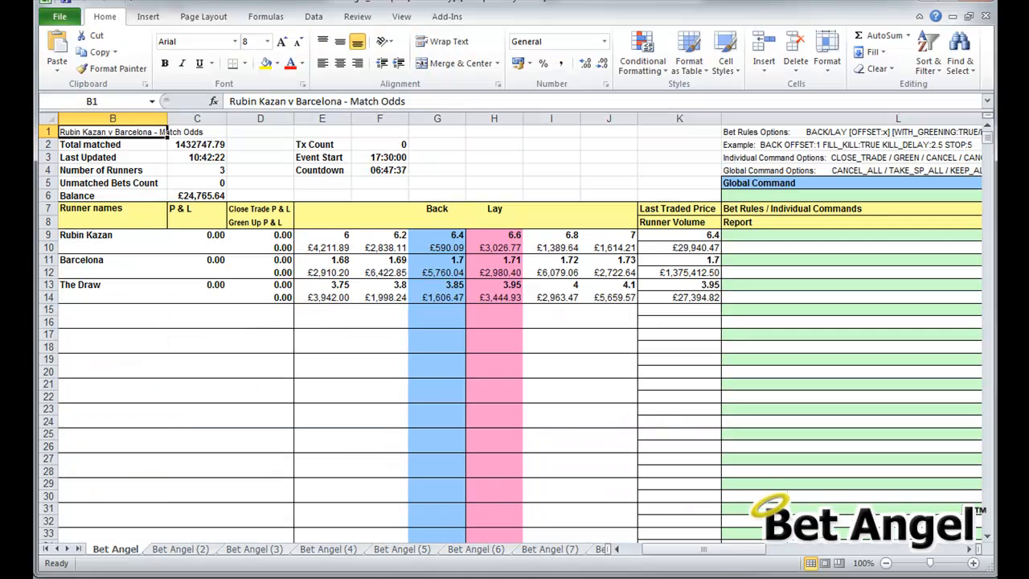
{"action": "key", "text": "ctrl+Page_Down"}
{"action": "key", "text": "ctrl+Page_Down"}
{"action": "key", "text": "ctrl+Page_Down"}
{"action": "key", "text": "ctrl+Page_Down"}
{"action": "key", "text": "ctrl+Page_Down"}
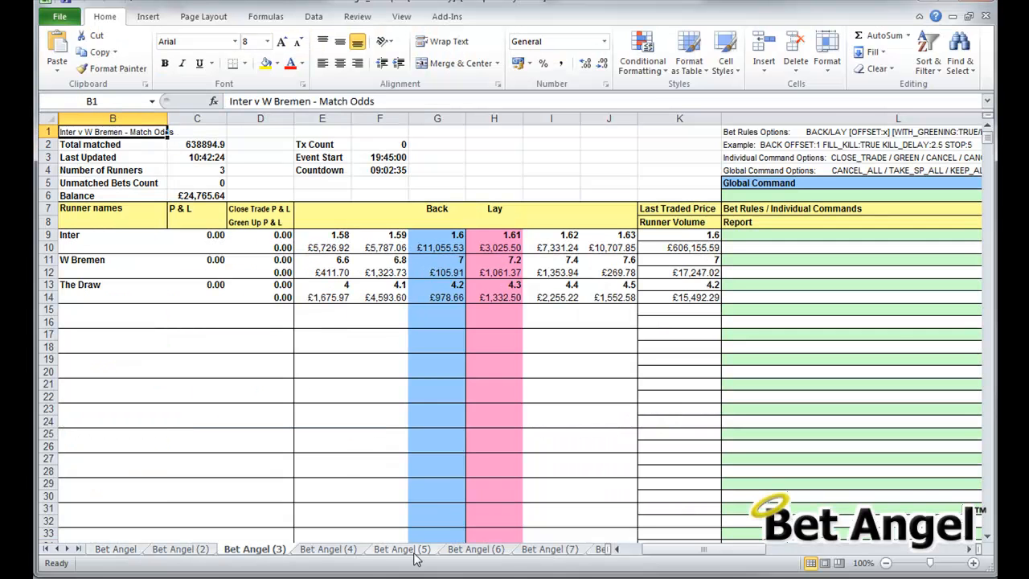
{"action": "left_click", "coordinate": [130, 550]}
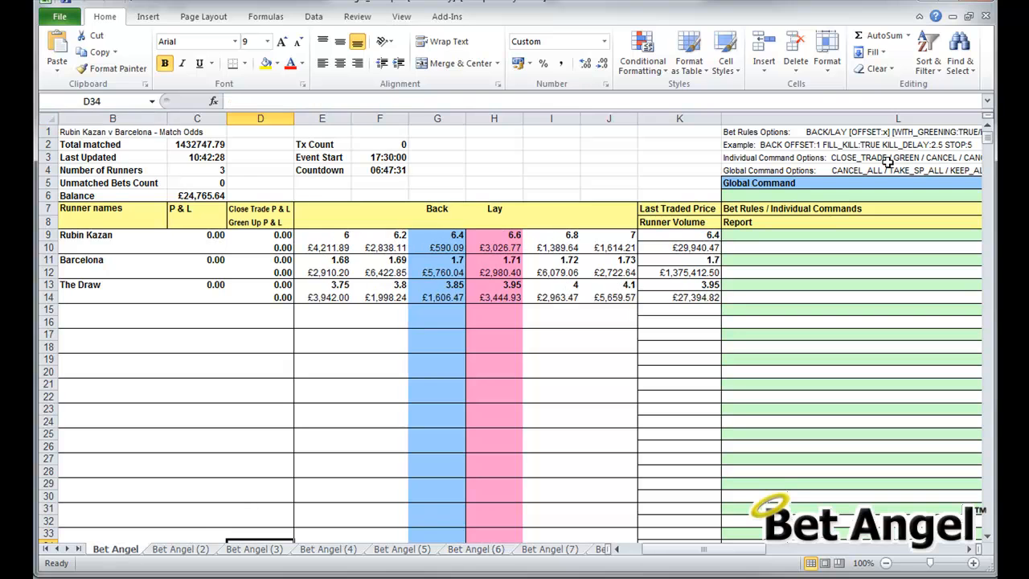
{"action": "key", "text": "alt+Tab"}
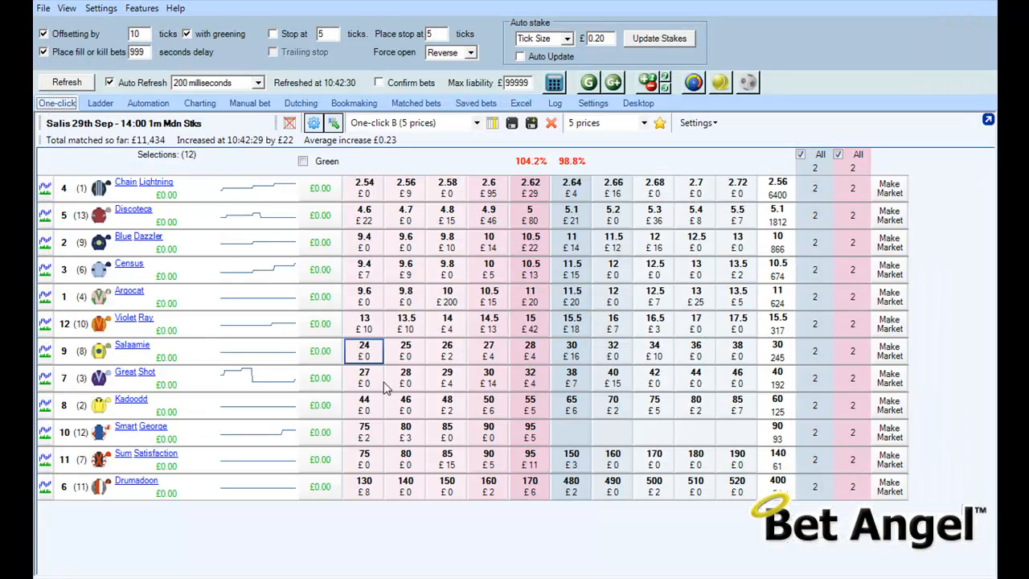